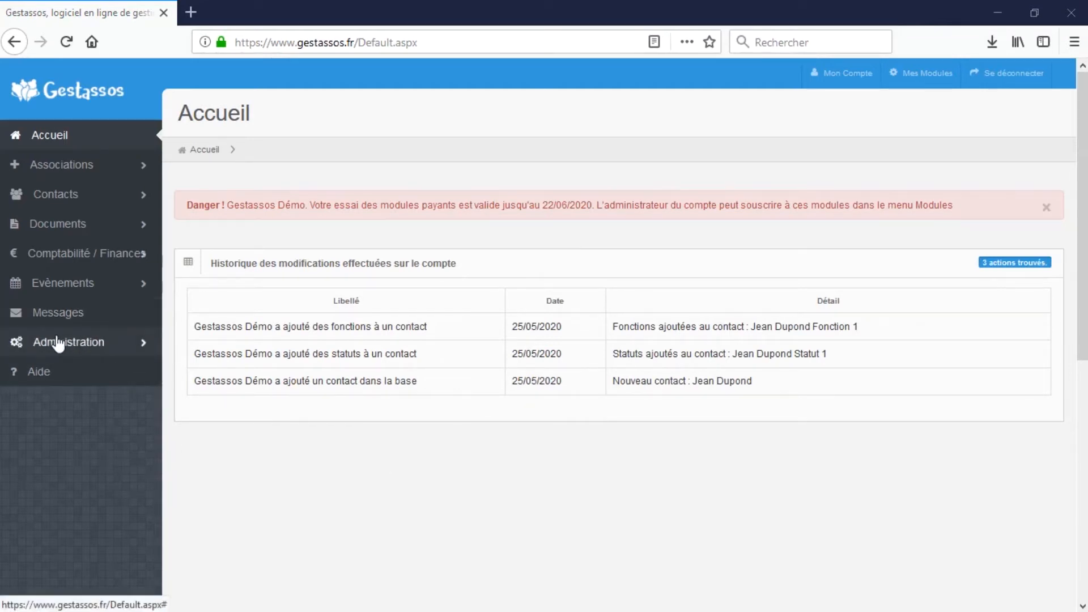
# In the contact groups list, rename the group Statut 2 as Groupe 2 and save it.
pyautogui.click(139, 350)
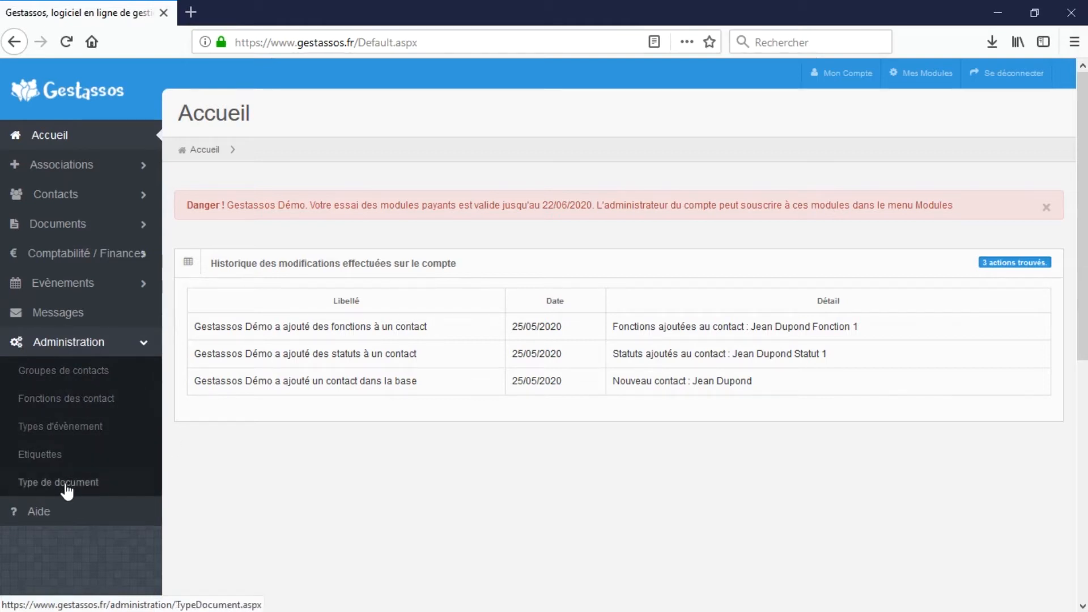
pyautogui.click(68, 374)
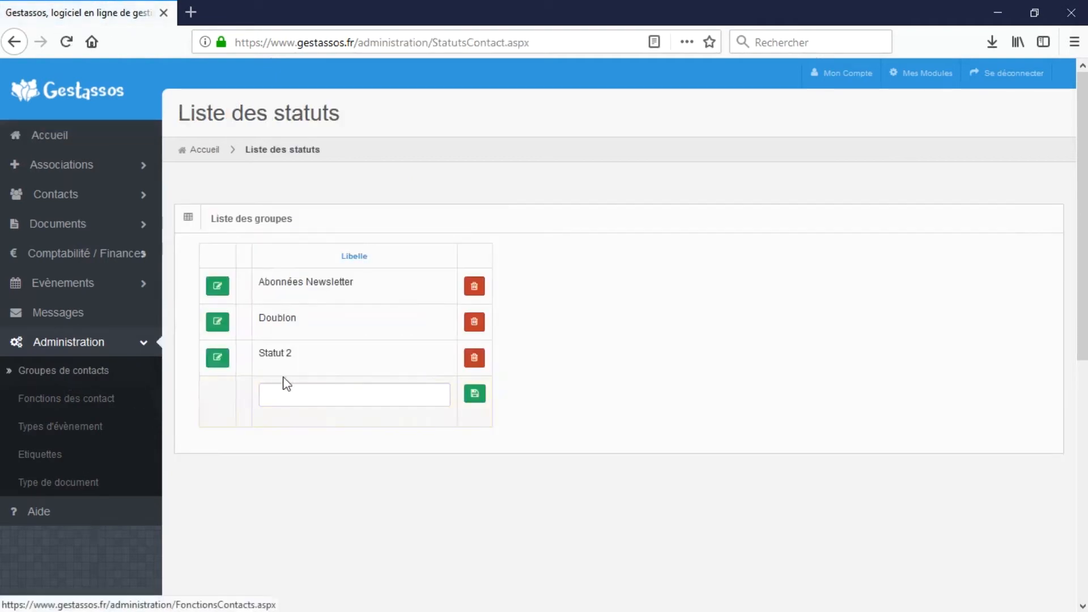
pyautogui.click(219, 362)
pyautogui.tripleClick(334, 359)
pyautogui.write('Groupe 2')
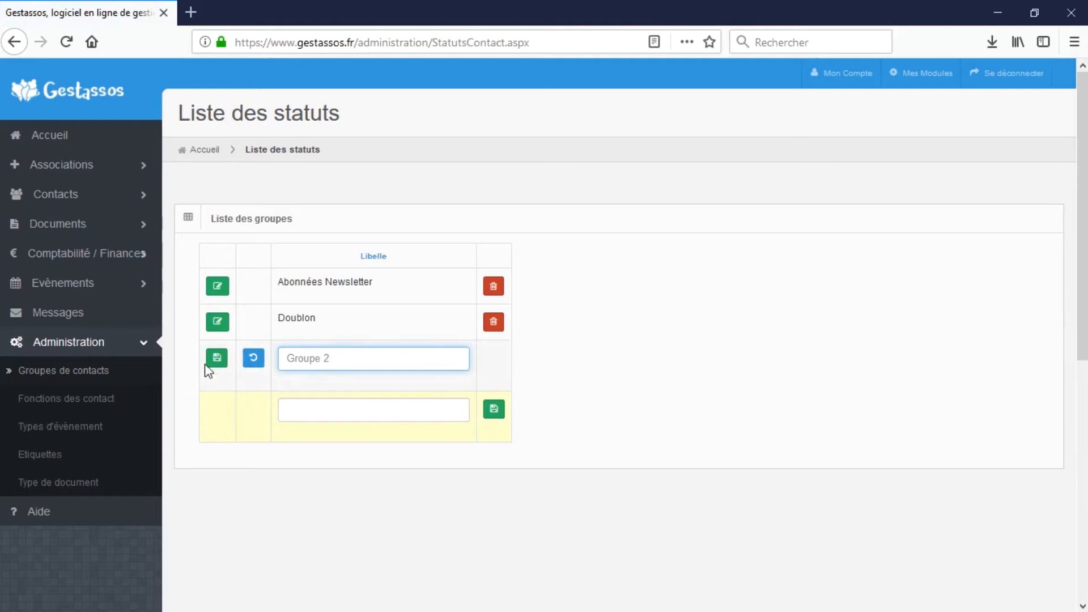
pyautogui.click(216, 359)
# Add a new contact group named Groupe 3 and save it.
pyautogui.click(406, 400)
pyautogui.write('Groupe 3')
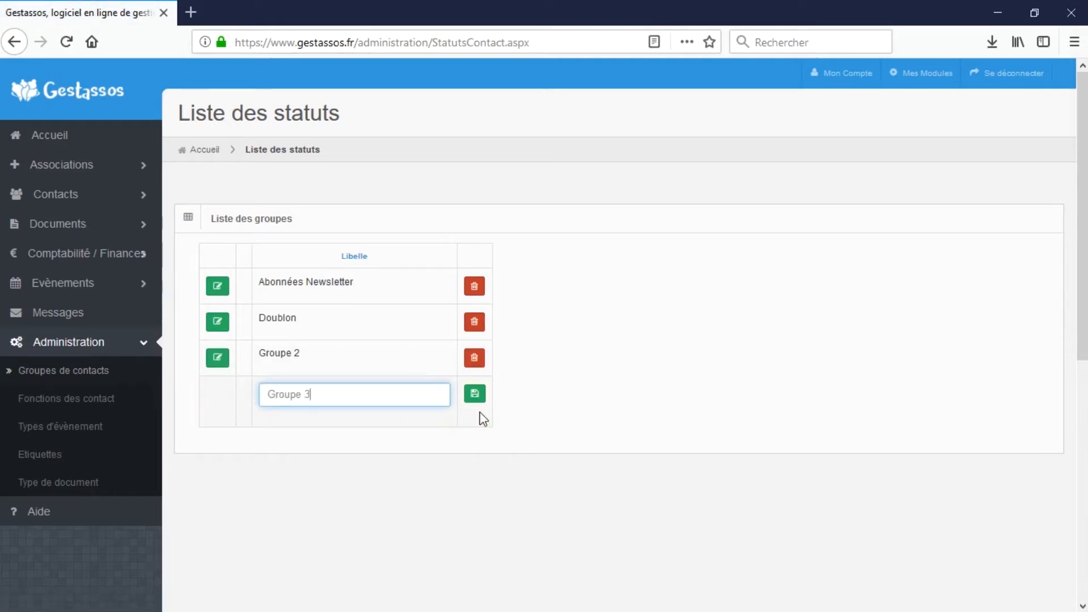
pyautogui.click(477, 396)
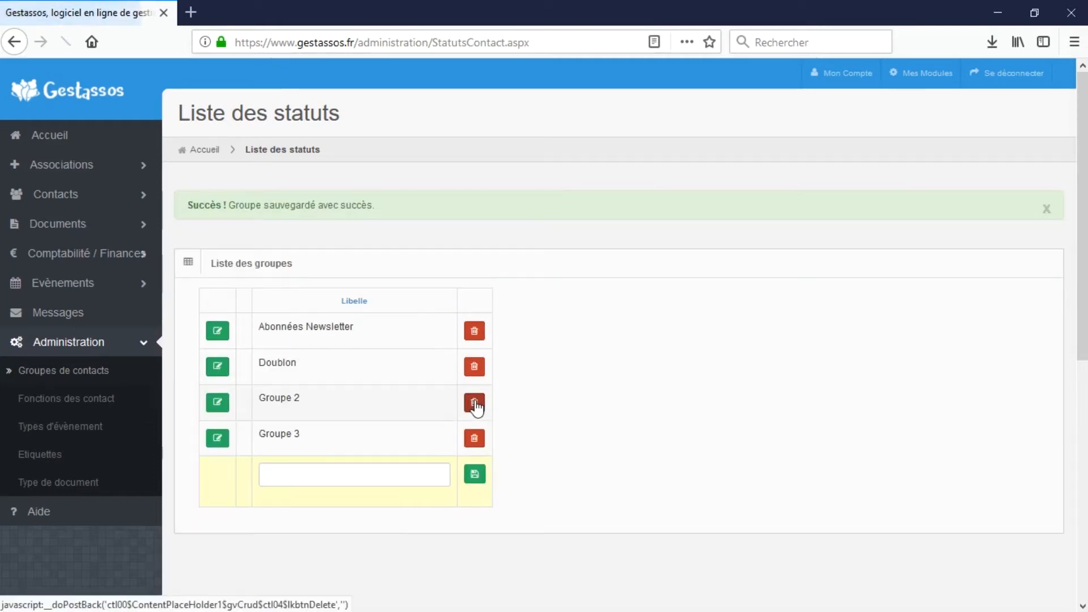
# Add Sénateur to the contact functions list, and open the Député entry for editing and save it.
pyautogui.click(77, 406)
pyautogui.click(339, 363)
pyautogui.write('Sénateur')
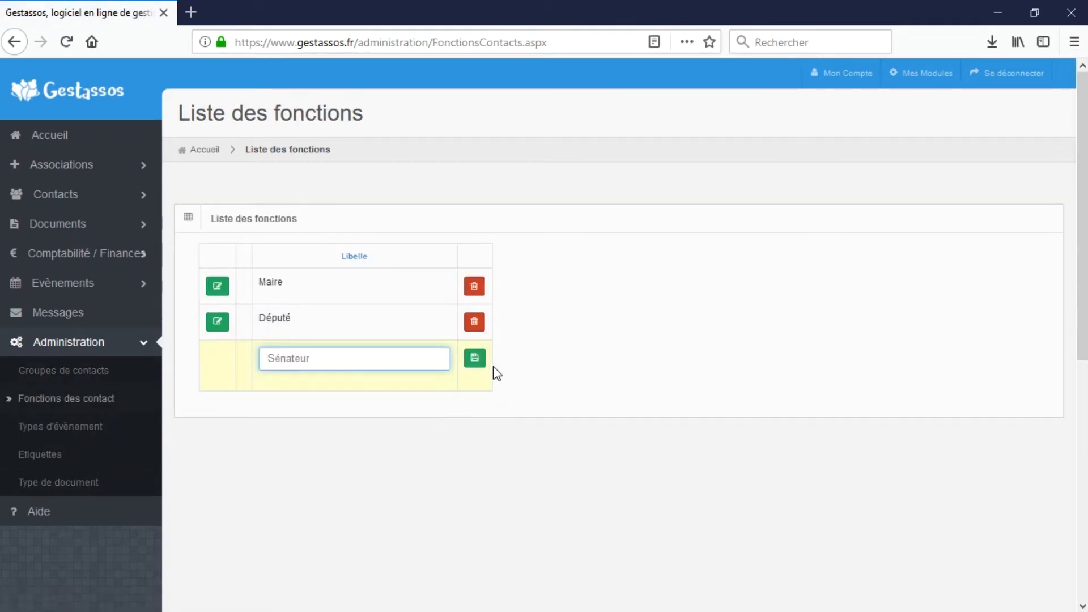
pyautogui.click(475, 358)
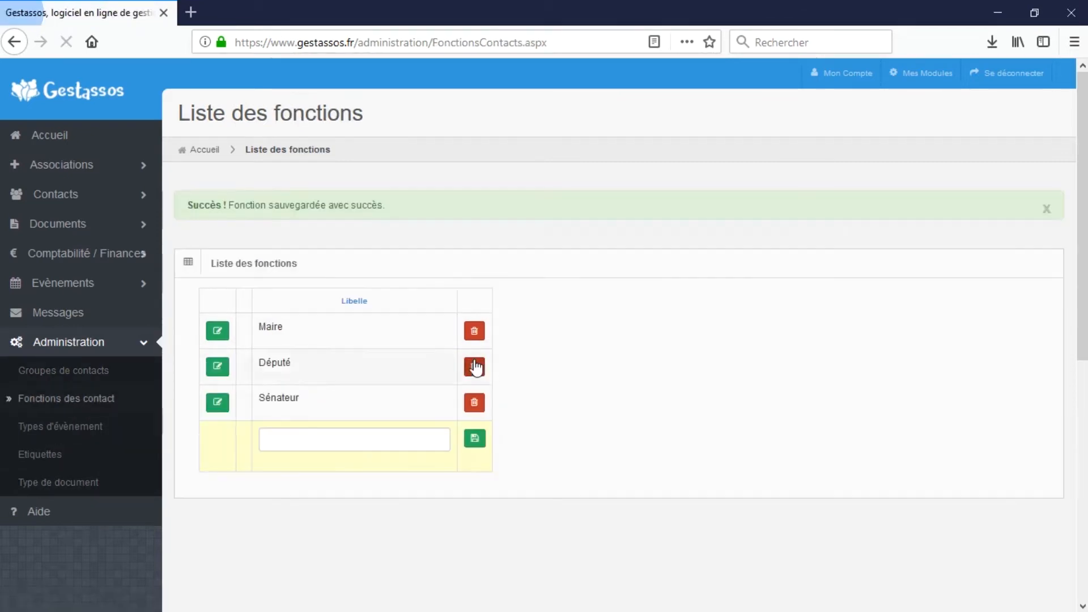
pyautogui.click(218, 371)
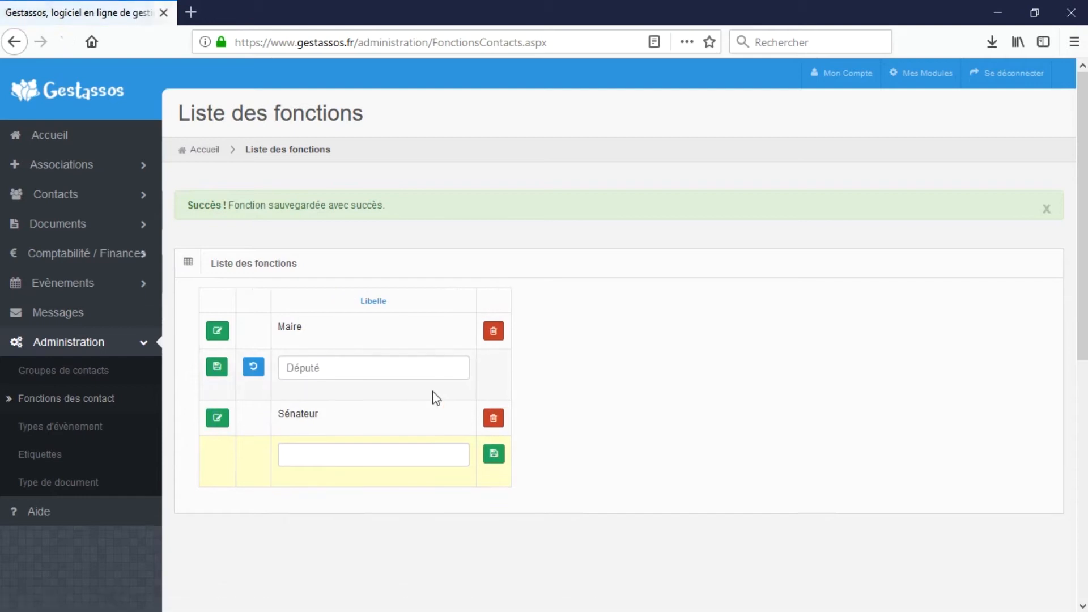
pyautogui.click(218, 375)
# Add a new event type named Marathon to the list of event types.
pyautogui.scroll(-3, 244, 400)
pyautogui.click(52, 245)
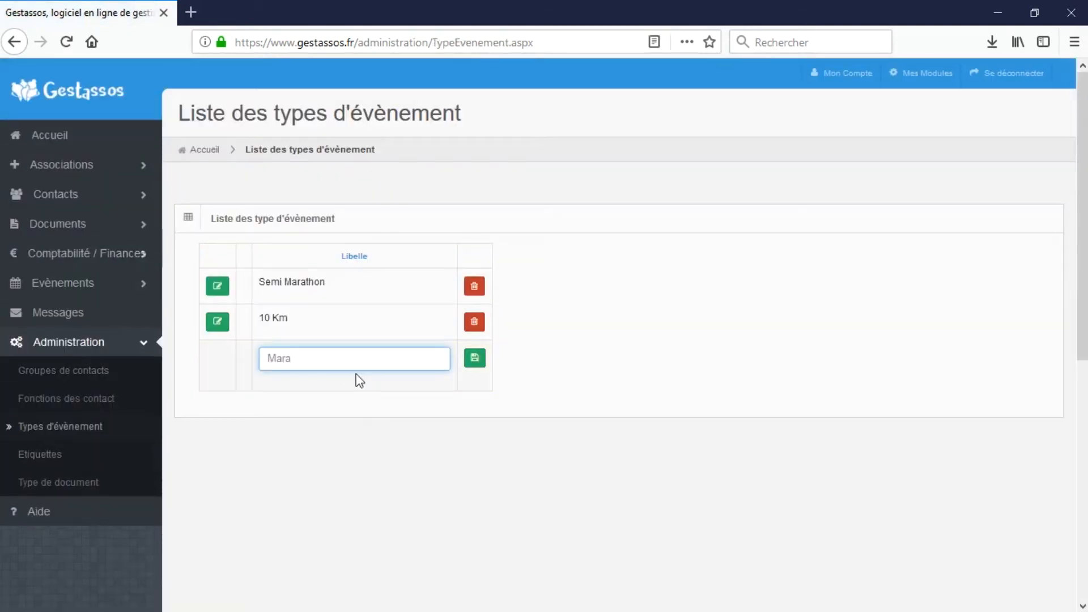
pyautogui.click(475, 358)
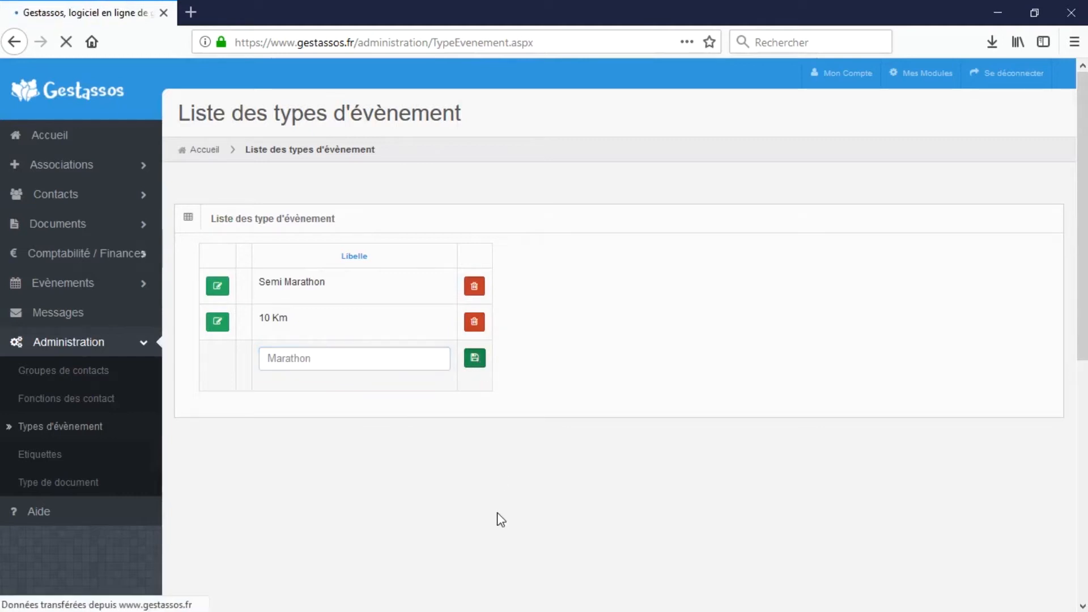
# Add a new document type named Compte de résultat to the list of document types.
pyautogui.click(39, 487)
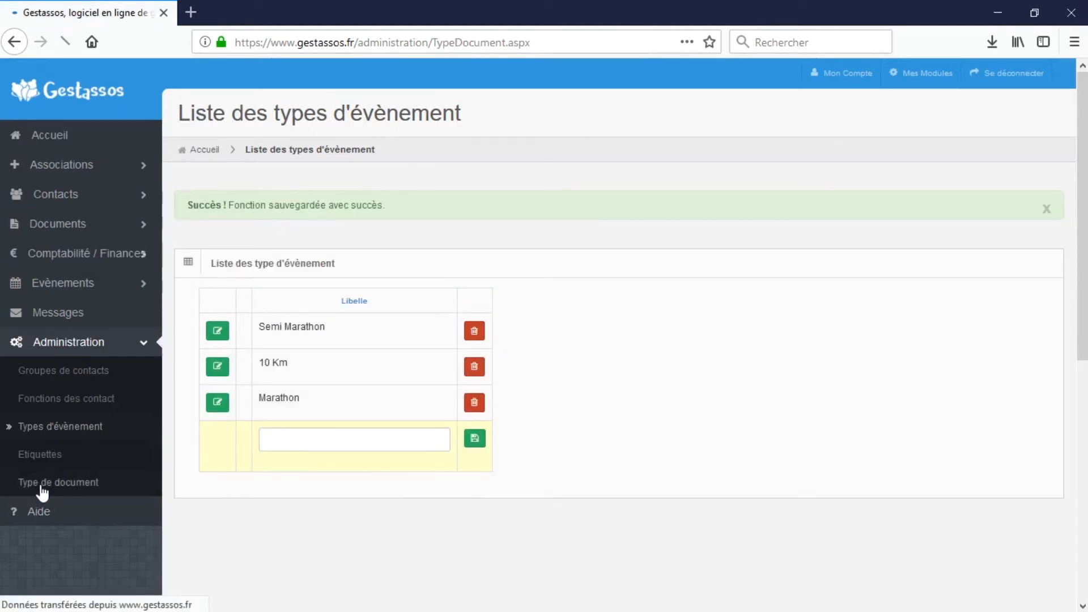
pyautogui.write('Compte')
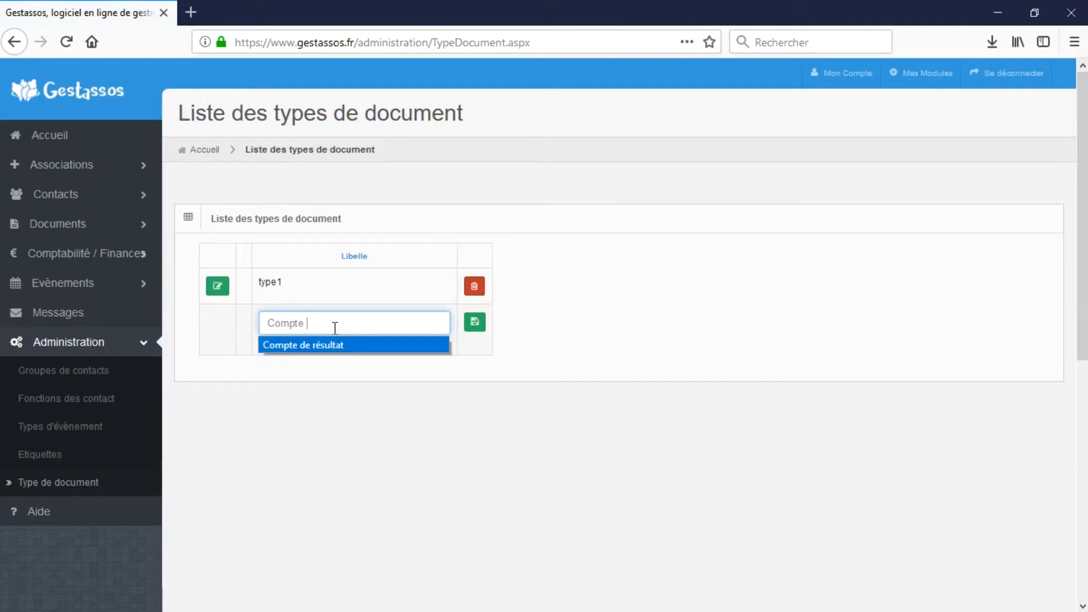
pyautogui.press('Return')
pyautogui.click(475, 323)
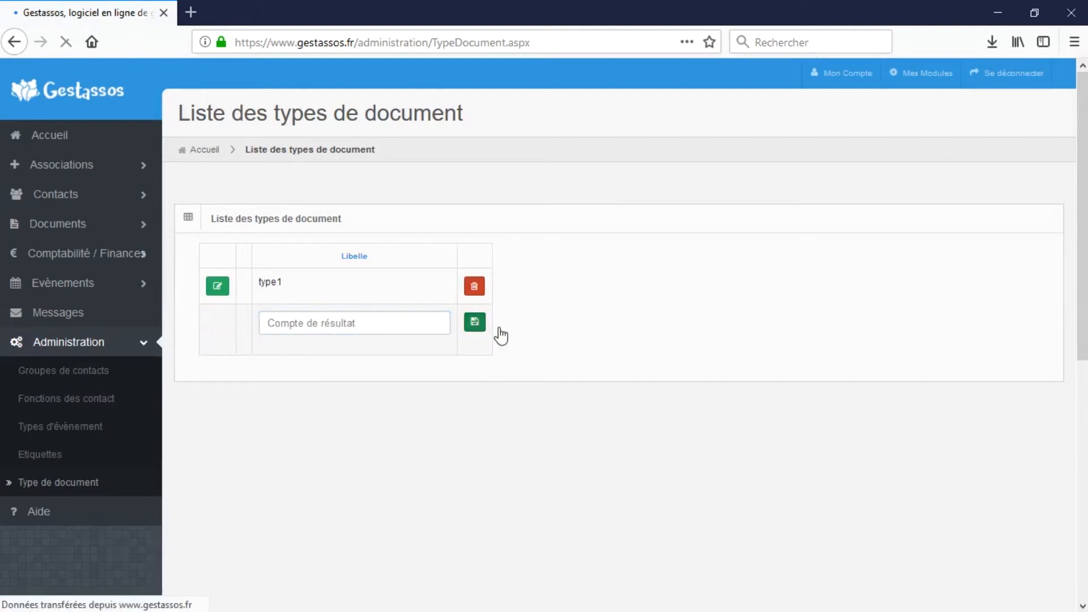
# Open the label administration page and load the Avery J8160 Verdana label to review its margins, dimensions, format and font.
pyautogui.click(40, 452)
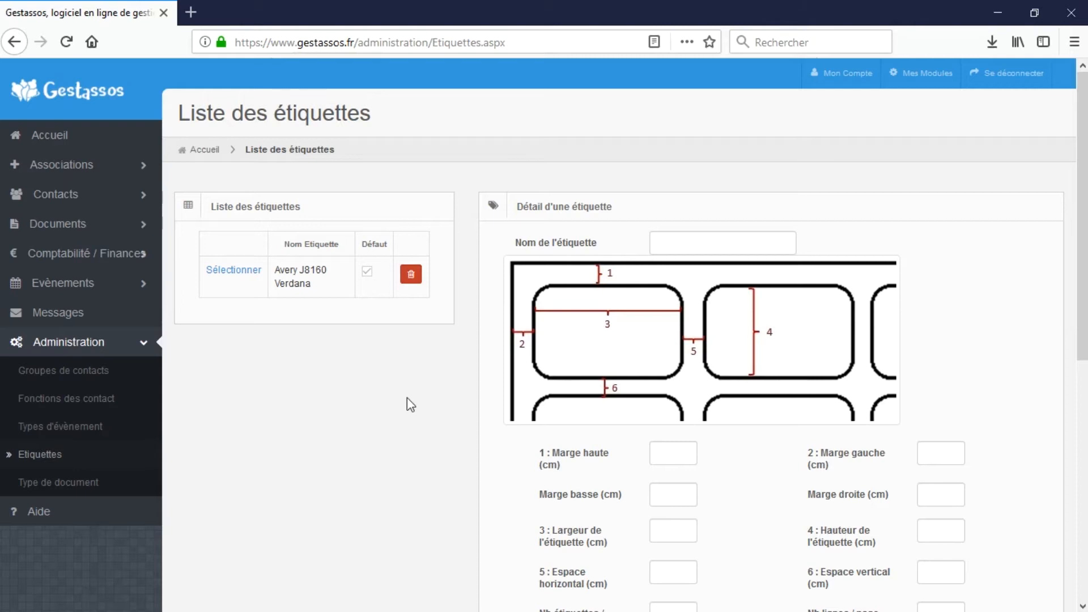
pyautogui.scroll(-3, 407, 398)
pyautogui.scroll(-5, 589, 288)
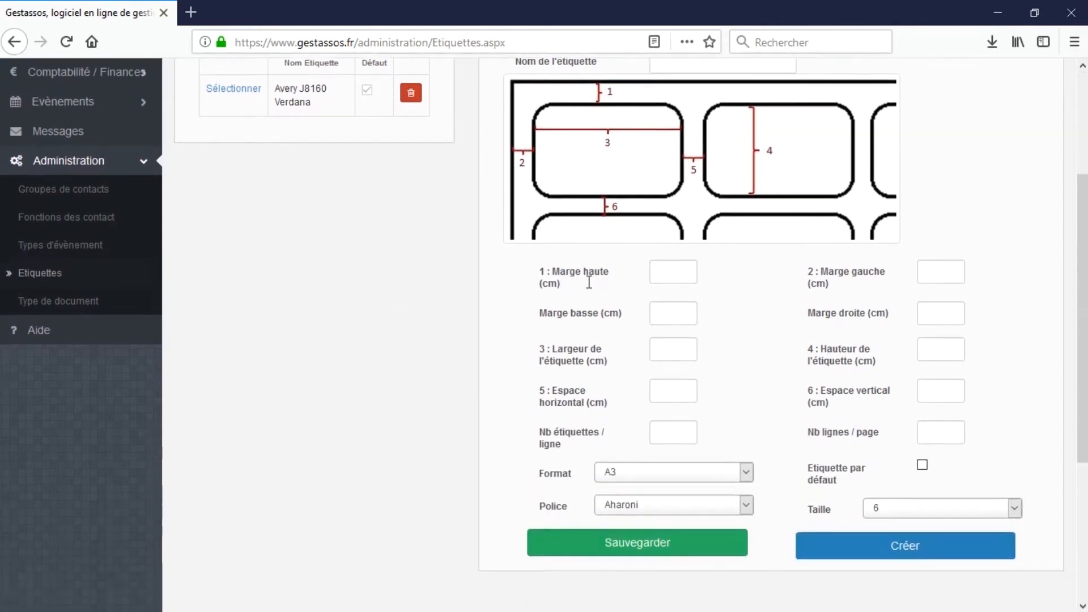
pyautogui.scroll(8, 642, 391)
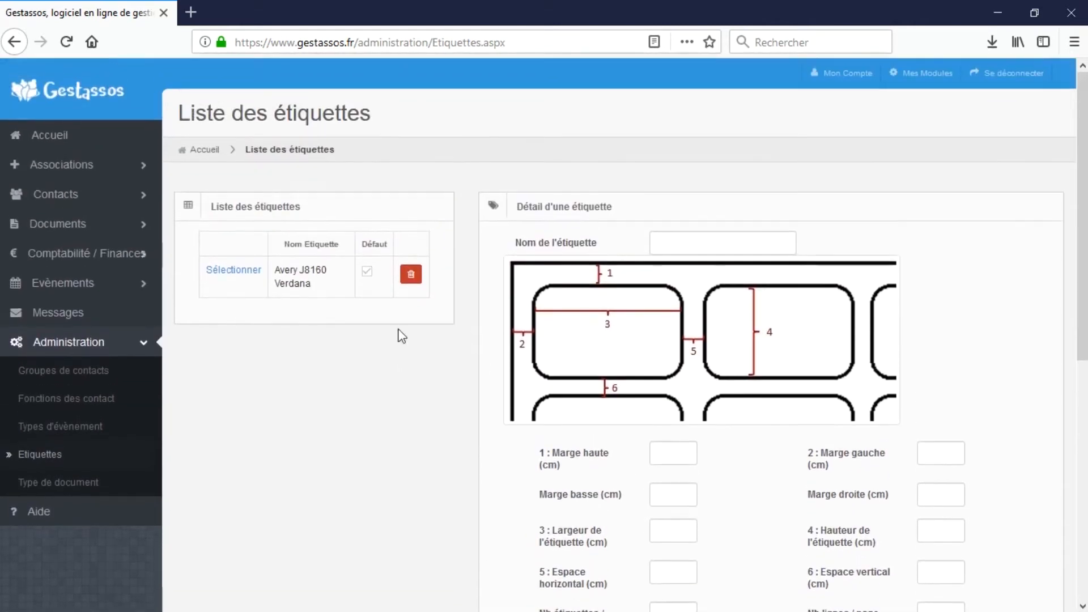
pyautogui.click(236, 271)
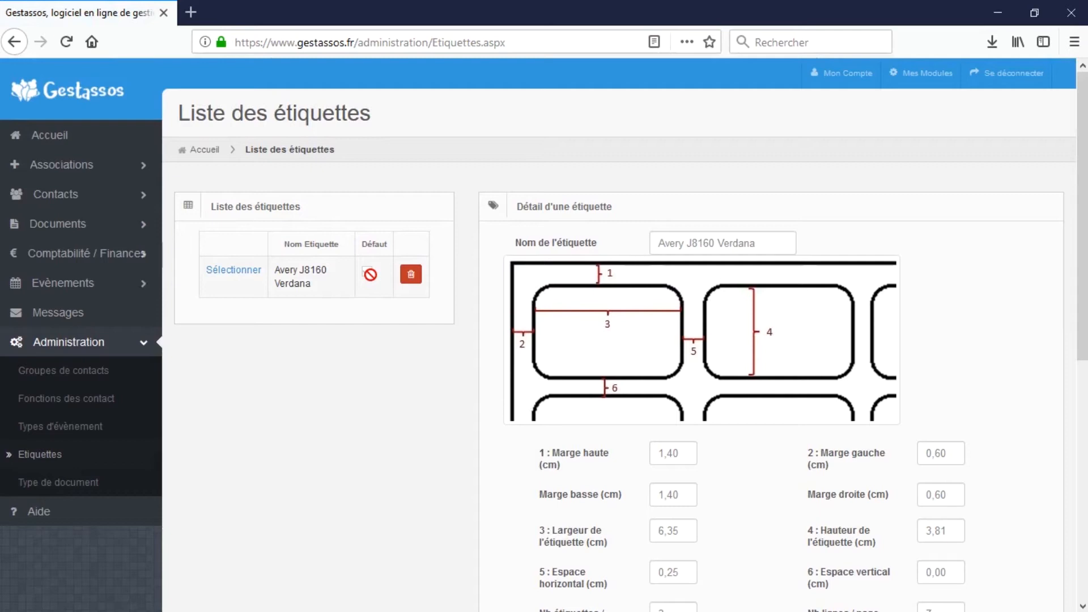
pyautogui.scroll(-2, 371, 275)
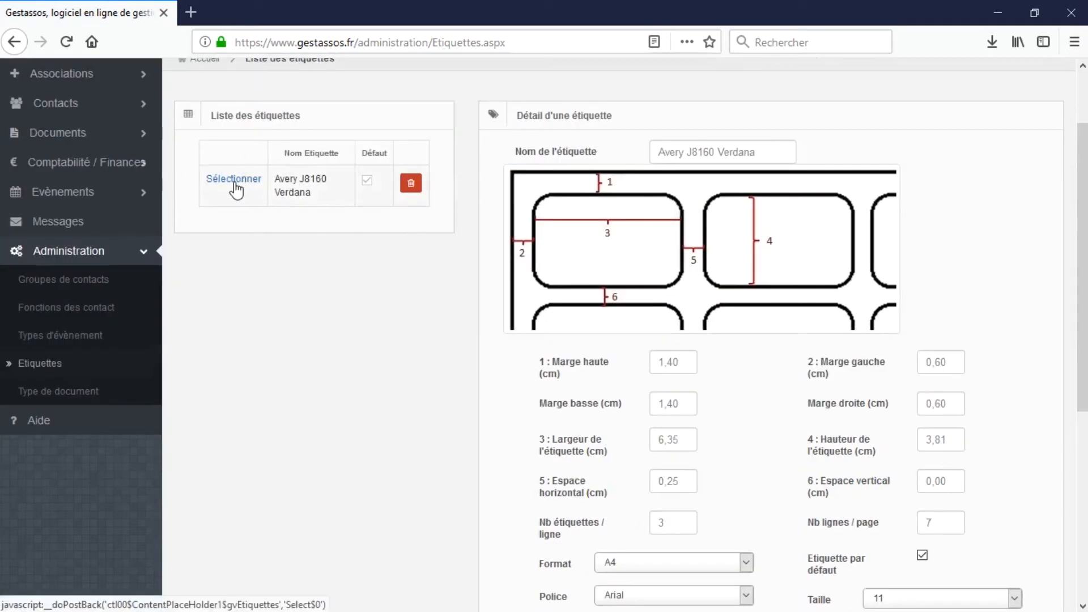
pyautogui.click(232, 188)
pyautogui.scroll(-3, 762, 412)
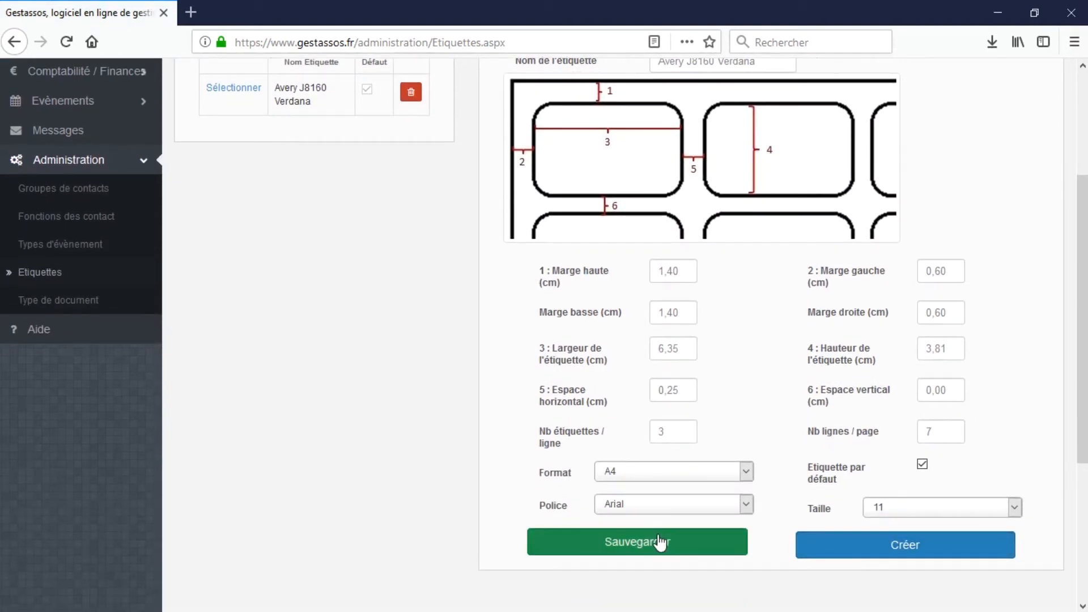
pyautogui.scroll(2, 782, 413)
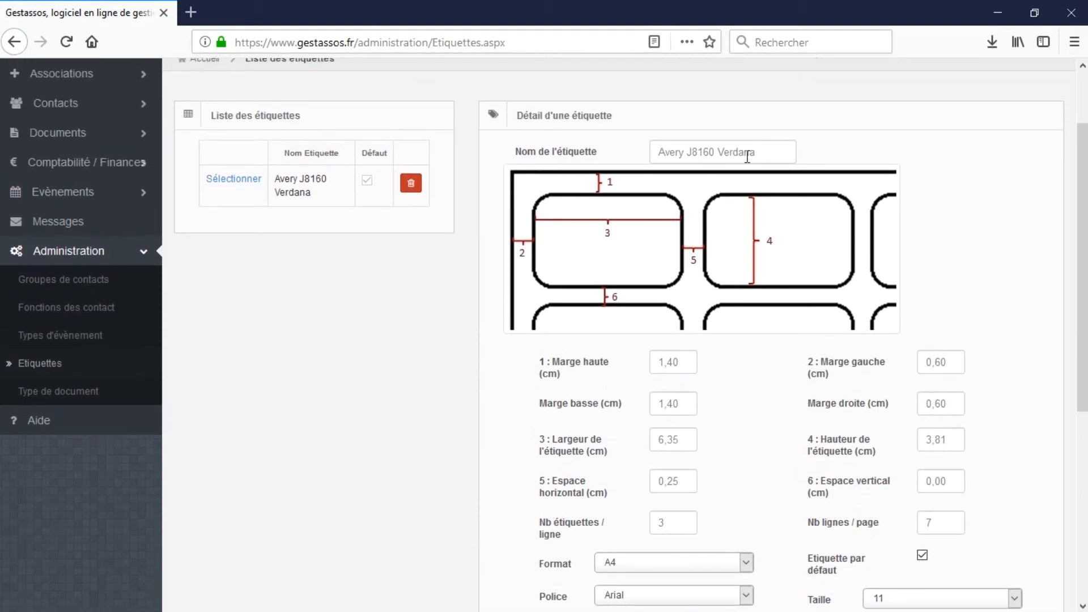
# Change the loaded label's name to Avery J8160 Arial.
pyautogui.doubleClick(747, 157)
pyautogui.write('Arial')
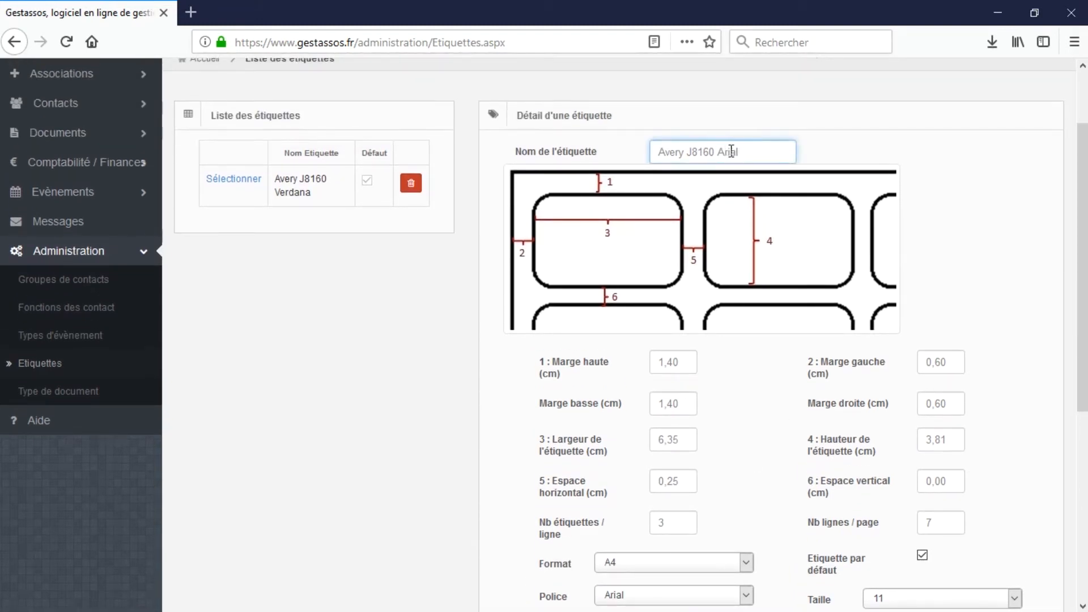
pyautogui.doubleClick(729, 152)
pyautogui.scroll(1, 756, 202)
# Set the font to Calibri, name the label Avery J8160 Calibri and create it as a new label.
pyautogui.scroll(-10, 699, 348)
pyautogui.click(667, 269)
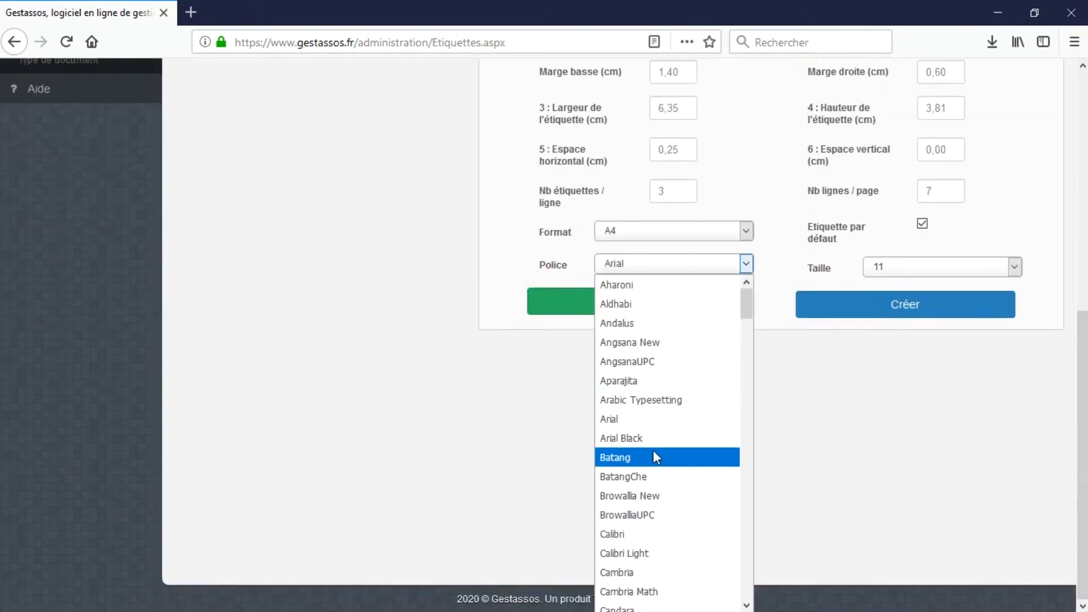
pyautogui.click(635, 534)
pyautogui.write('Cala')
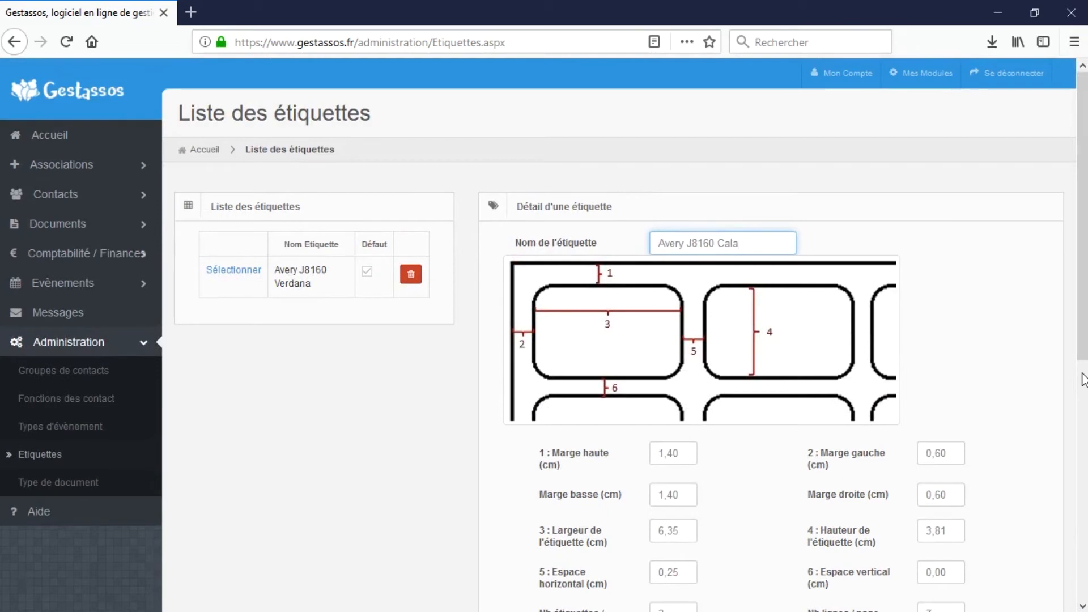
pyautogui.write('bri')
pyautogui.scroll(-10, 1082, 379)
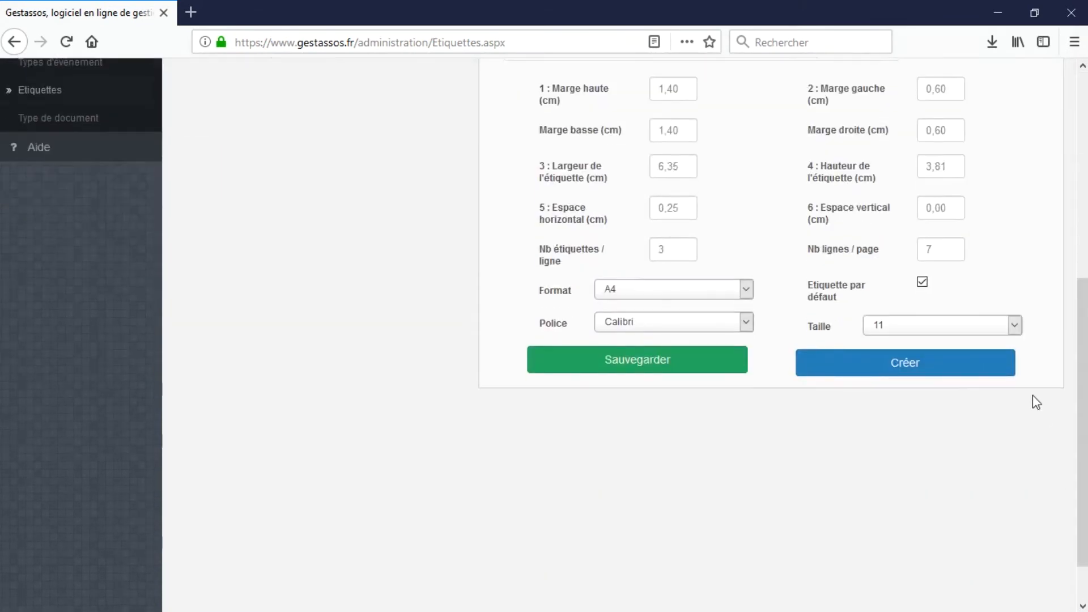
pyautogui.click(873, 372)
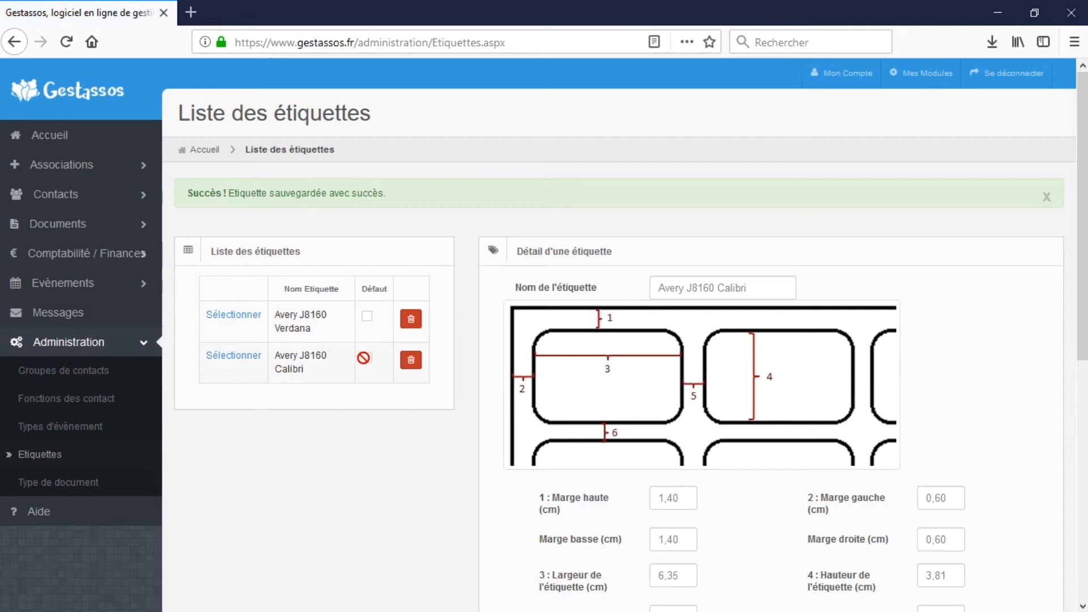
# Load the Avery J8160 Verdana label, make it the default label and save it.
pyautogui.click(244, 320)
pyautogui.scroll(-2, 871, 539)
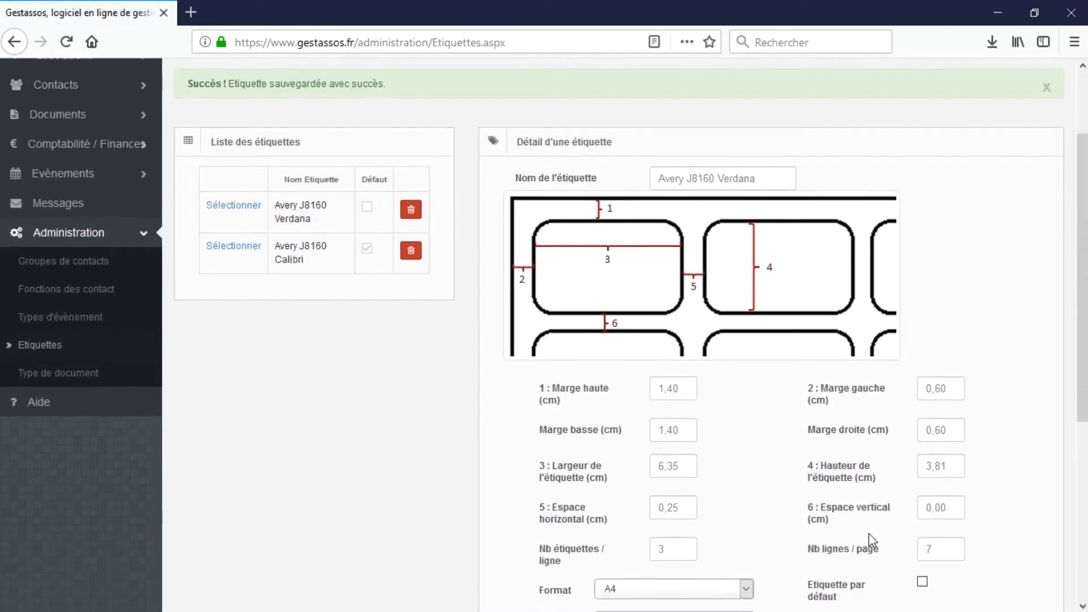
pyautogui.scroll(-5, 869, 533)
pyautogui.scroll(6, 867, 528)
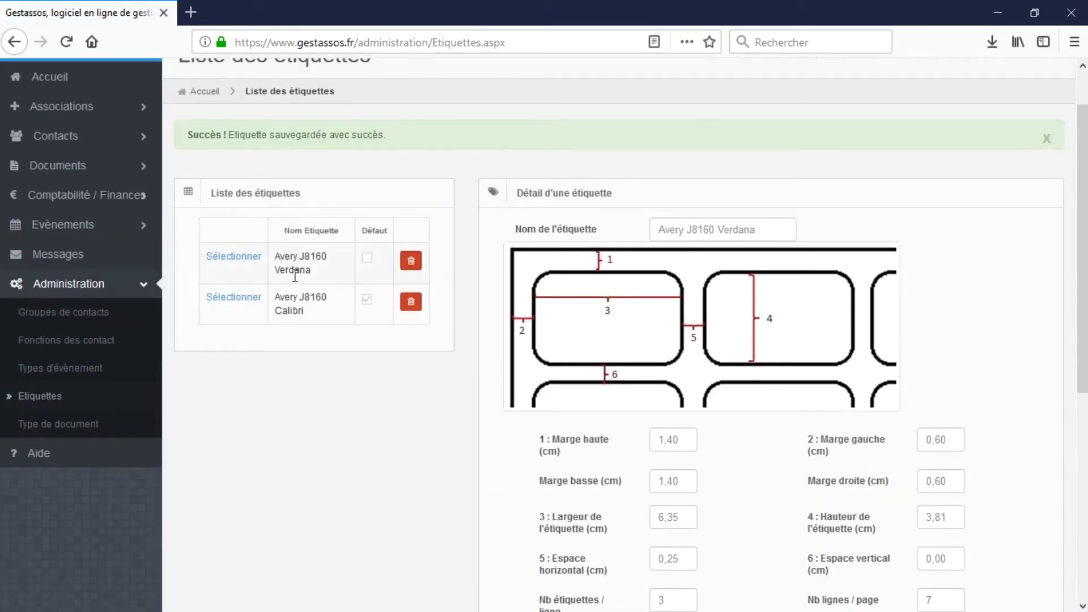
pyautogui.doubleClick(295, 276)
pyautogui.scroll(-5, 421, 378)
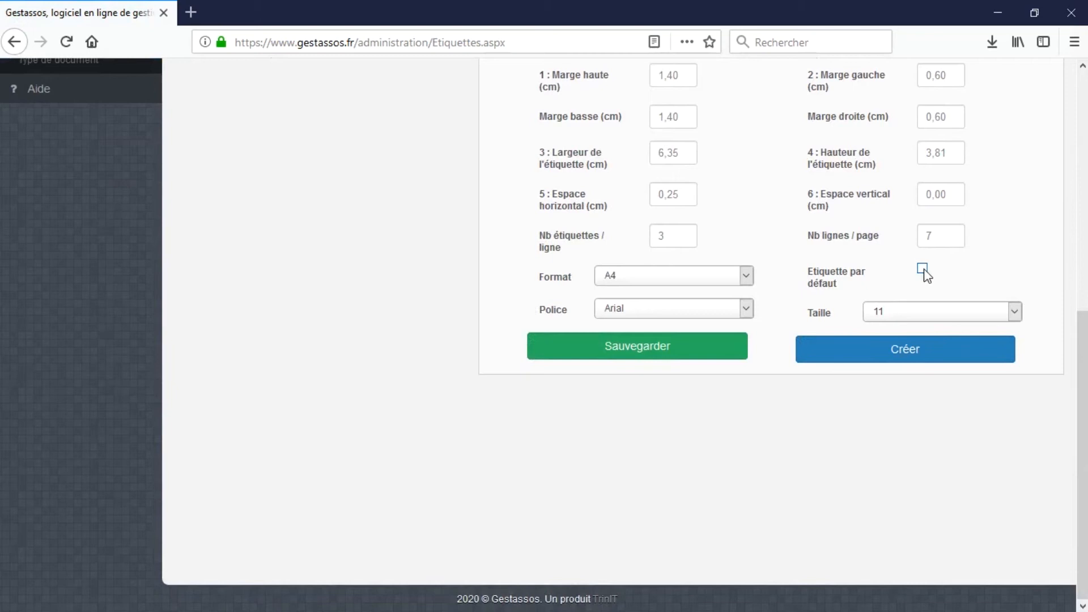
pyautogui.click(647, 352)
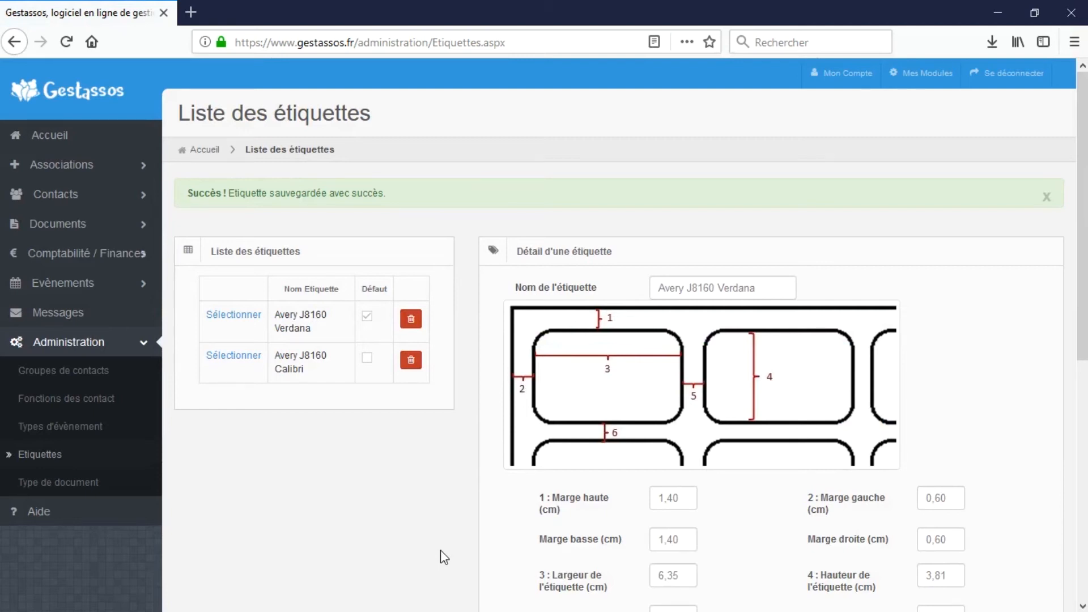
# Open the contact search and select the function Sénateur and the group Groupe 3 as filters.
pyautogui.click(130, 207)
pyautogui.click(78, 227)
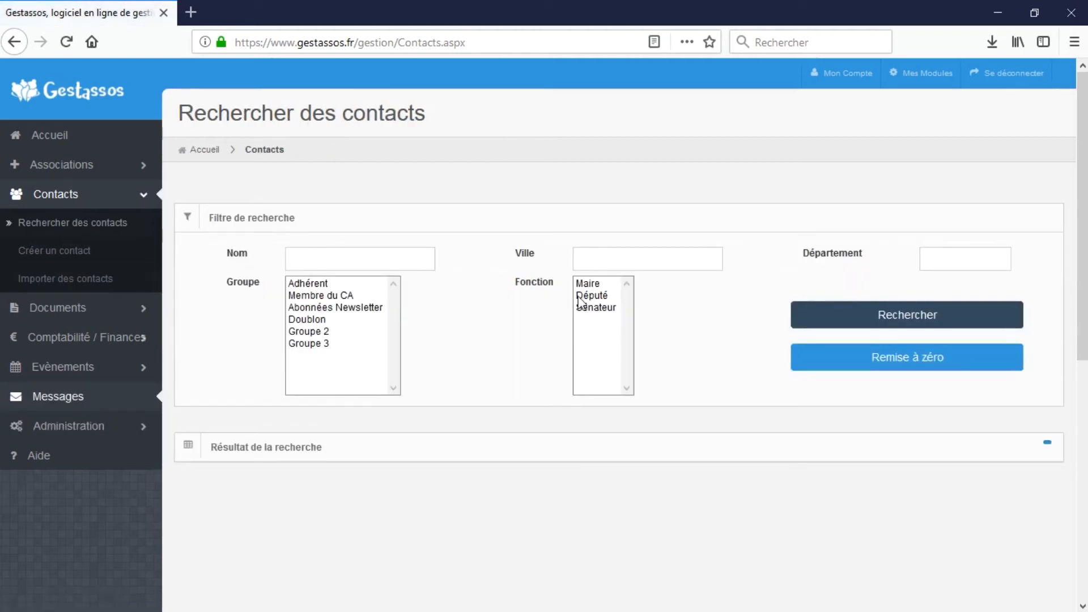
pyautogui.click(590, 283)
pyautogui.click(598, 308)
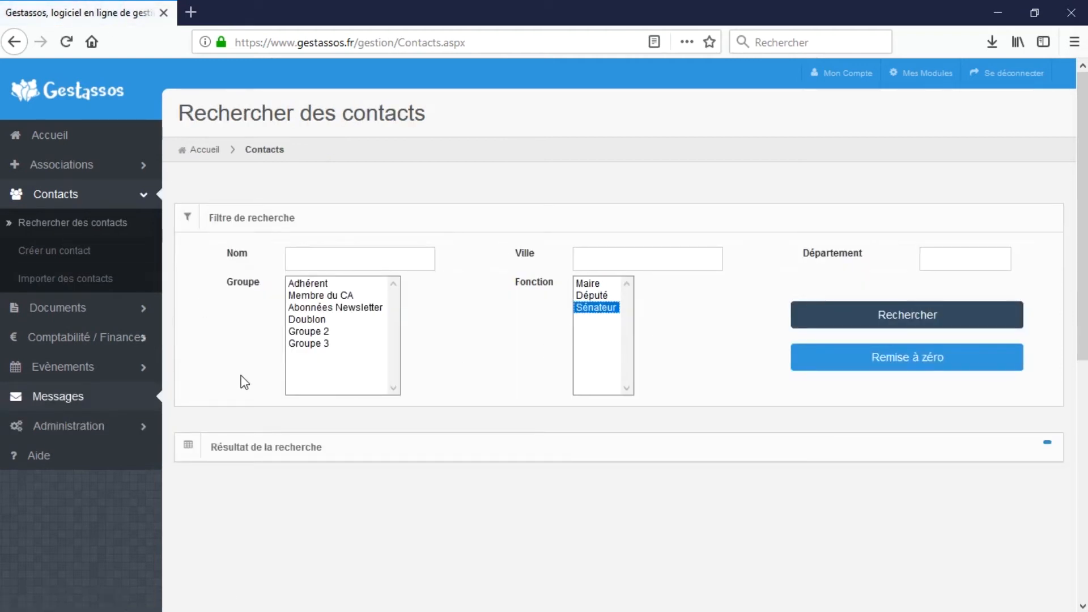
pyautogui.click(319, 294)
pyautogui.click(317, 344)
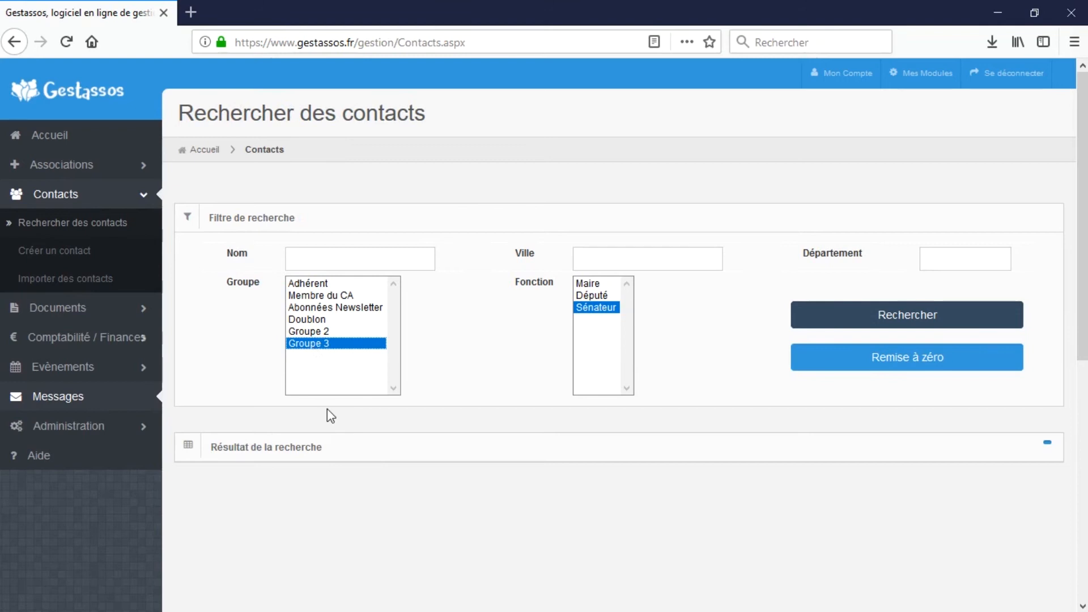
# Start a new contact and open the selection of functions available for it.
pyautogui.click(75, 256)
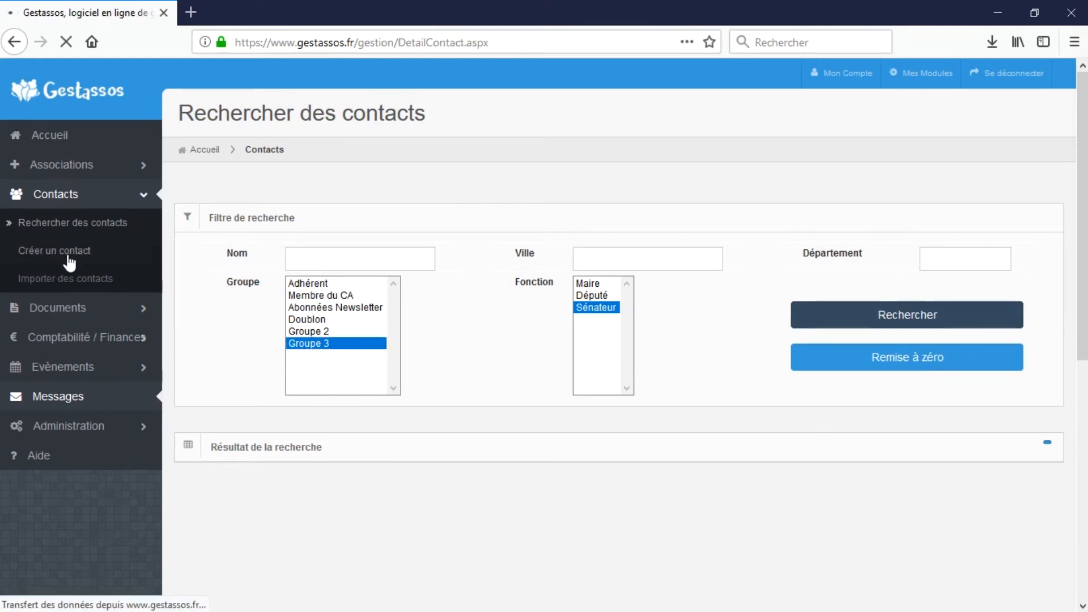
pyautogui.scroll(-6, 1059, 421)
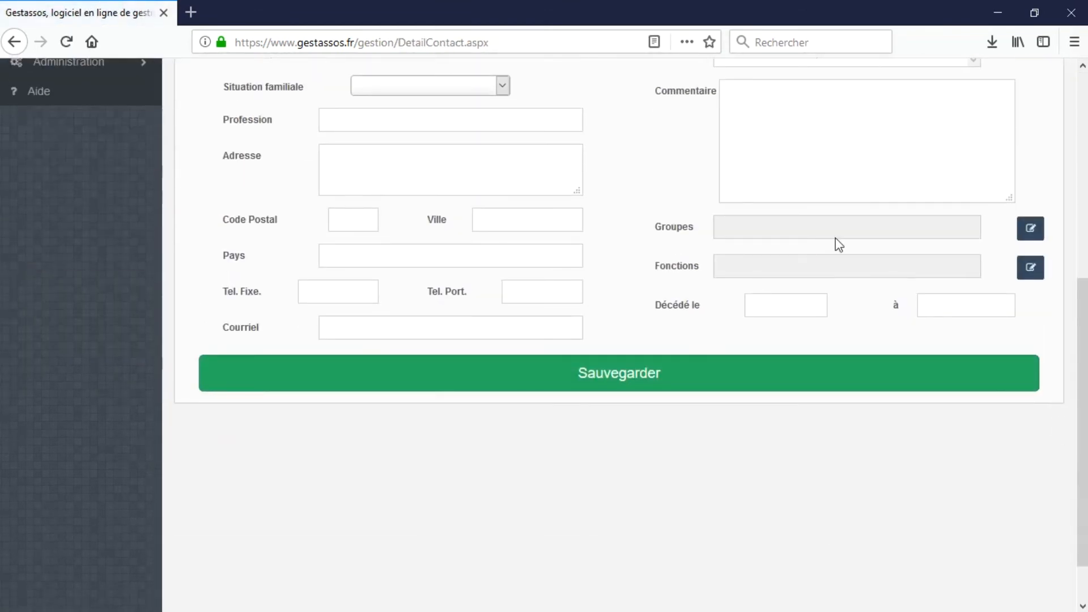
pyautogui.click(1031, 268)
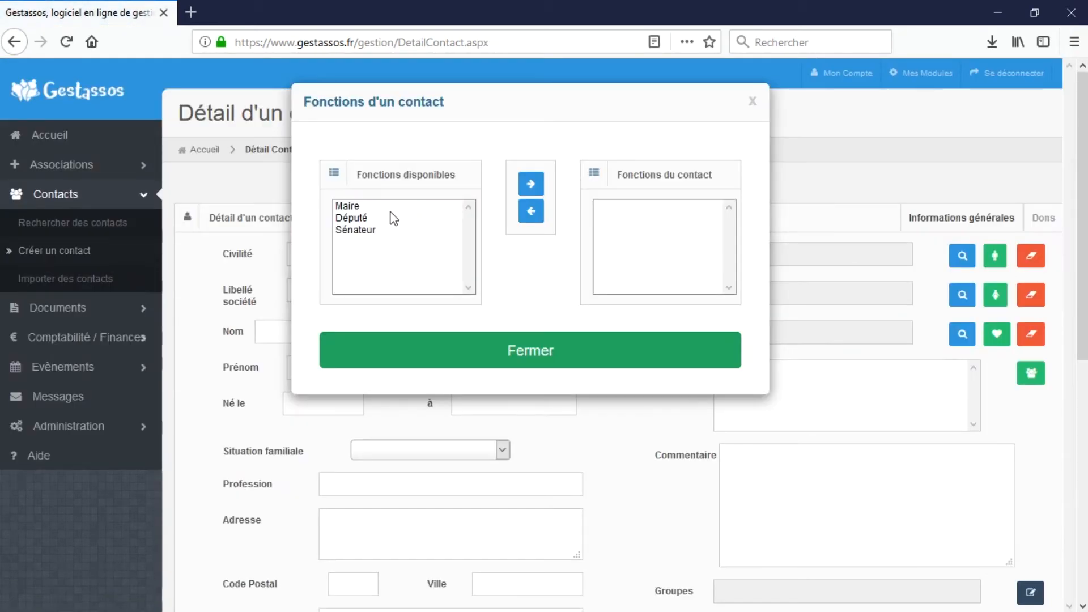
# Close the contact's functions selection, examine the groups available for the new contact, and close that selection too.
pyautogui.click(379, 256)
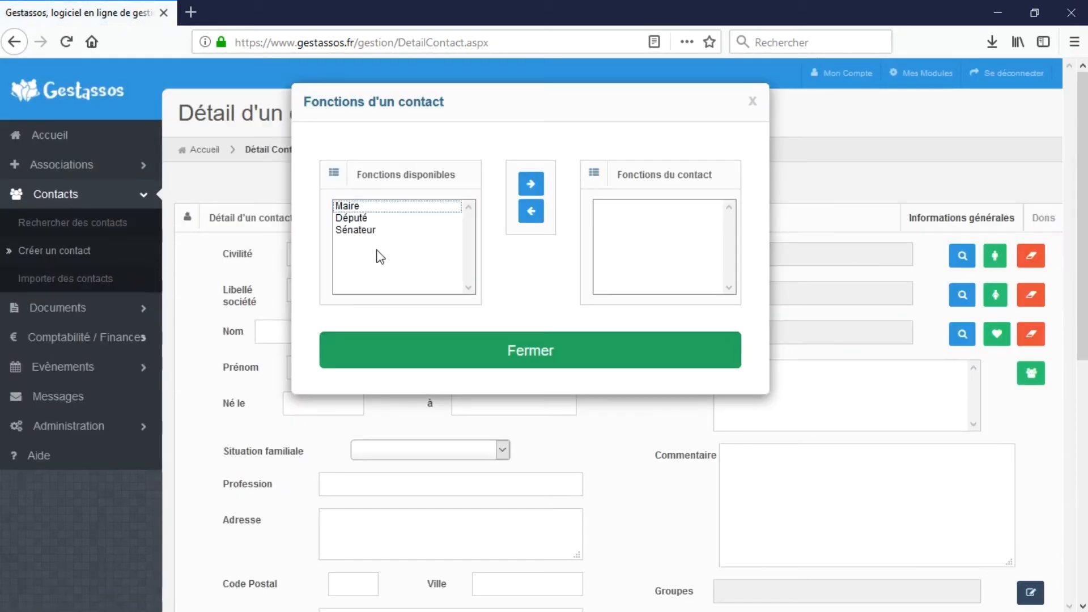
pyautogui.click(753, 102)
pyautogui.scroll(-5, 863, 445)
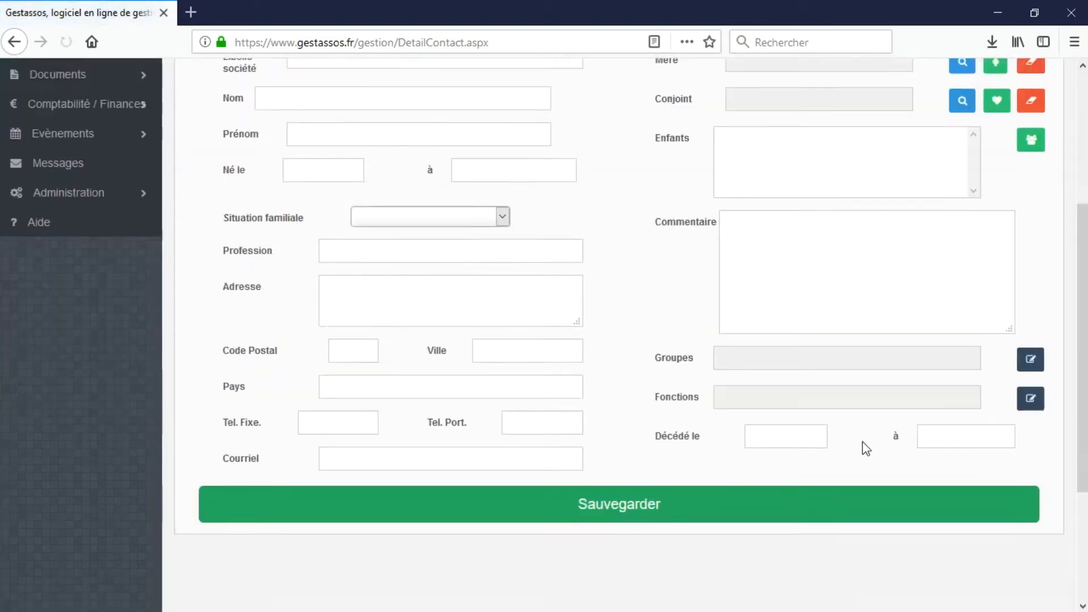
pyautogui.click(1031, 170)
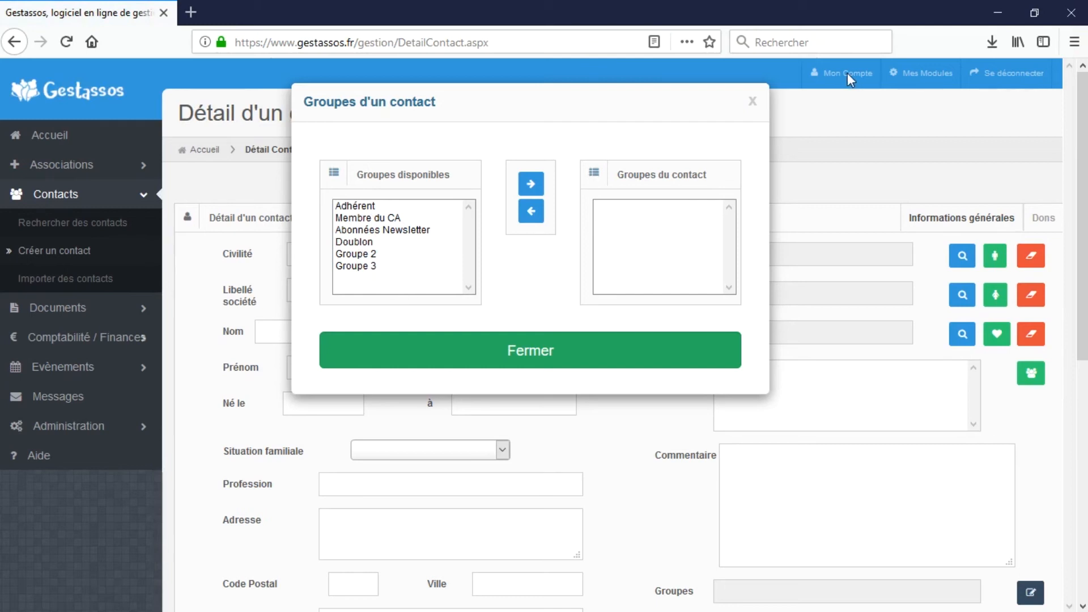
pyautogui.click(753, 107)
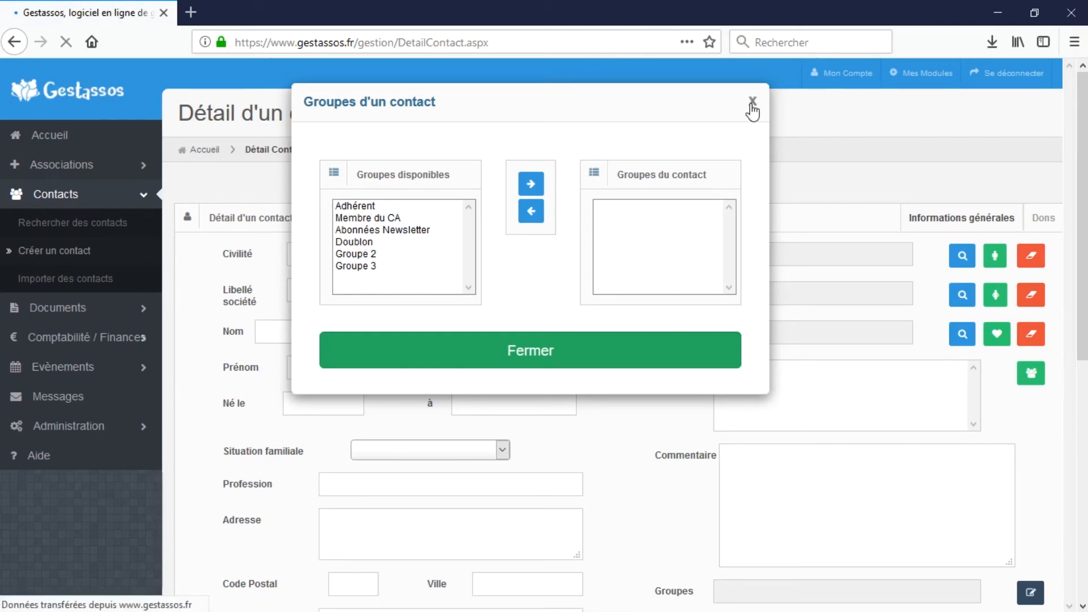
# Search all contacts without any filter, select every contact found and generate their address labels.
pyautogui.click(64, 226)
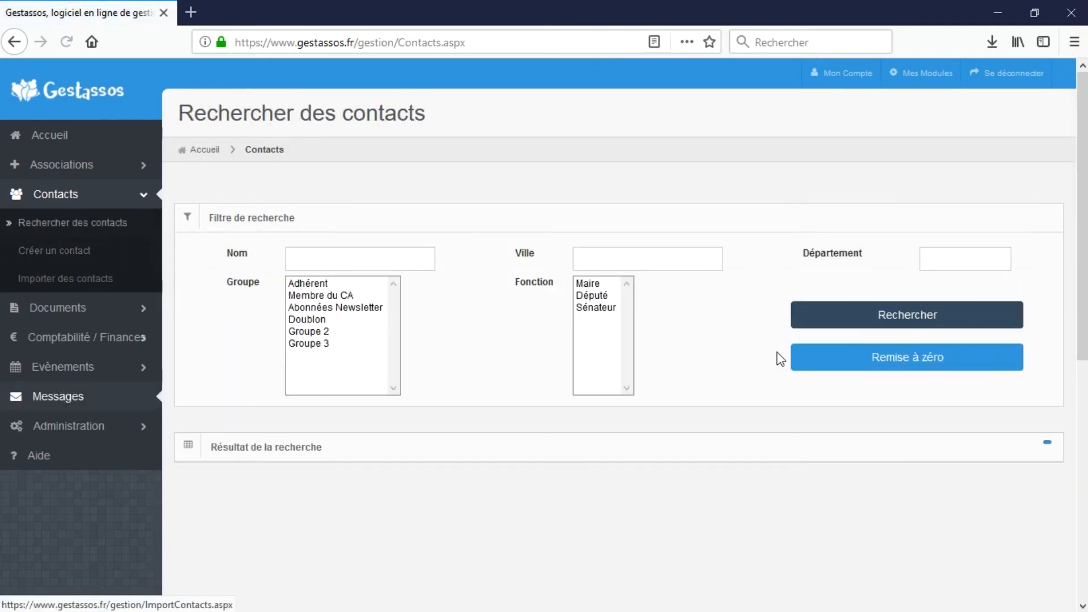
pyautogui.click(869, 316)
pyautogui.click(203, 410)
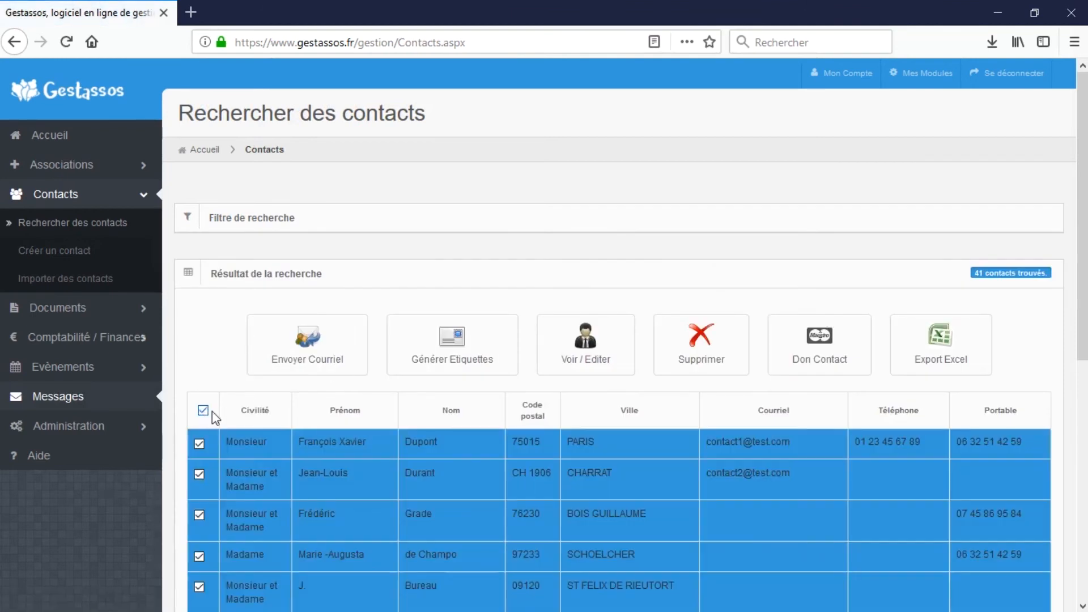
pyautogui.click(436, 350)
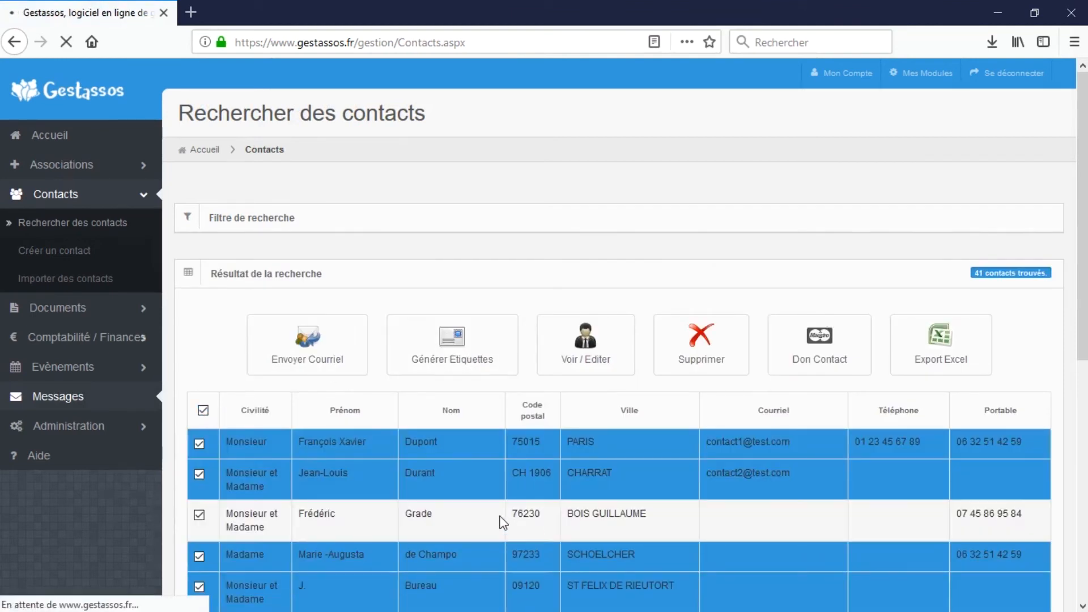
pyautogui.click(660, 540)
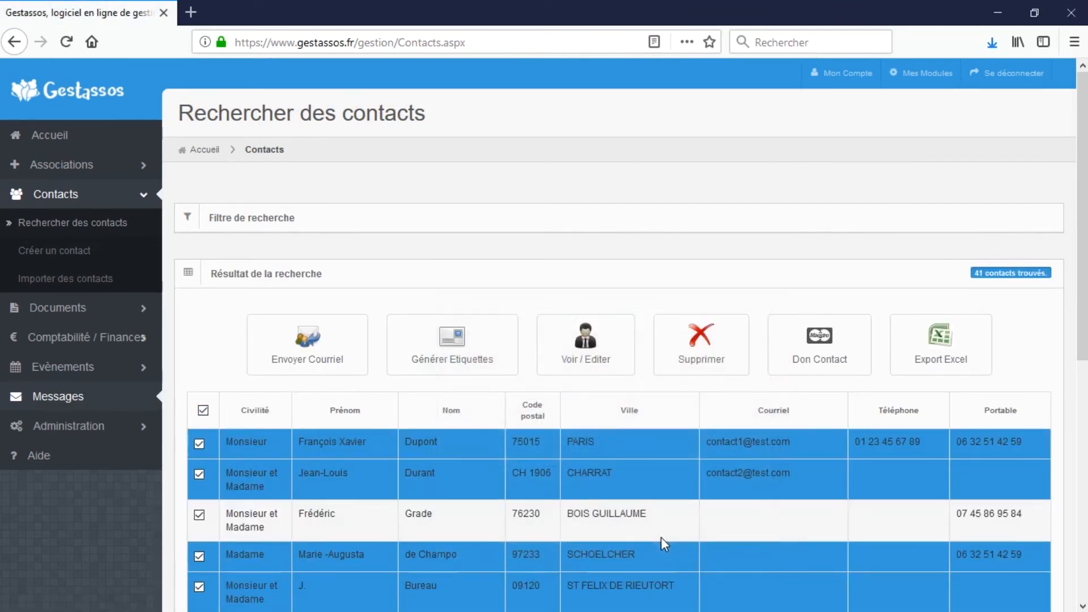
# Open the downloaded sheet_of_labels(3).pdf, look through its address labels and close it.
pyautogui.click(993, 43)
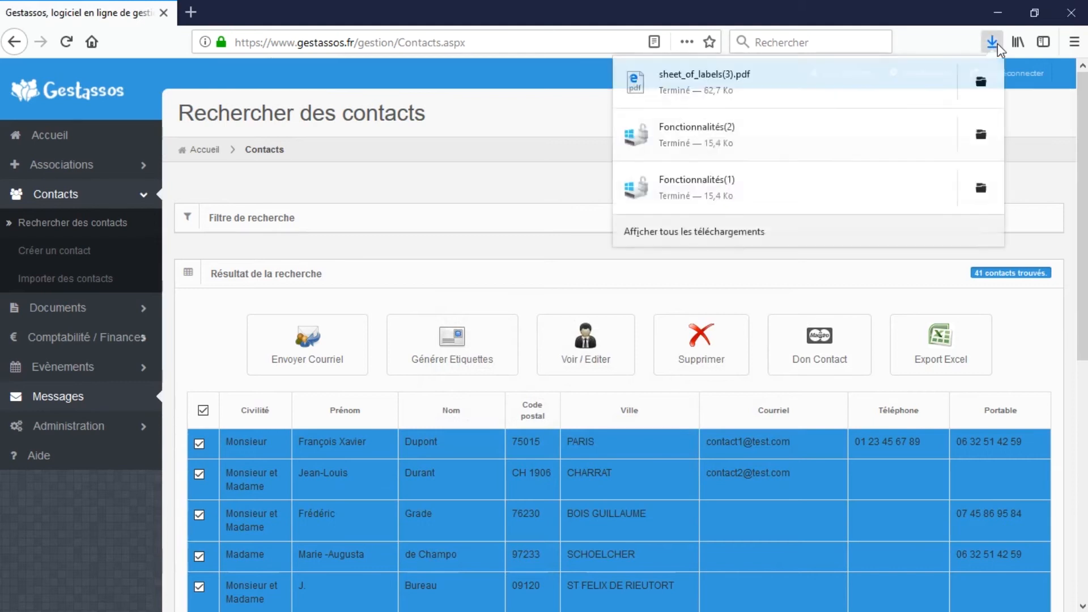
pyautogui.click(697, 84)
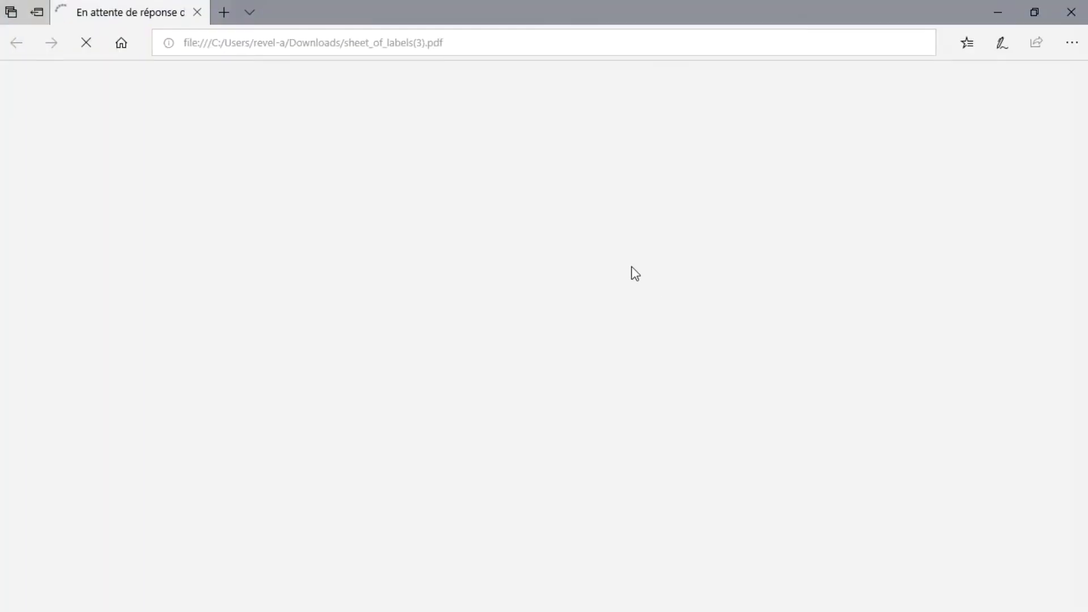
pyautogui.scroll(-15, 493, 269)
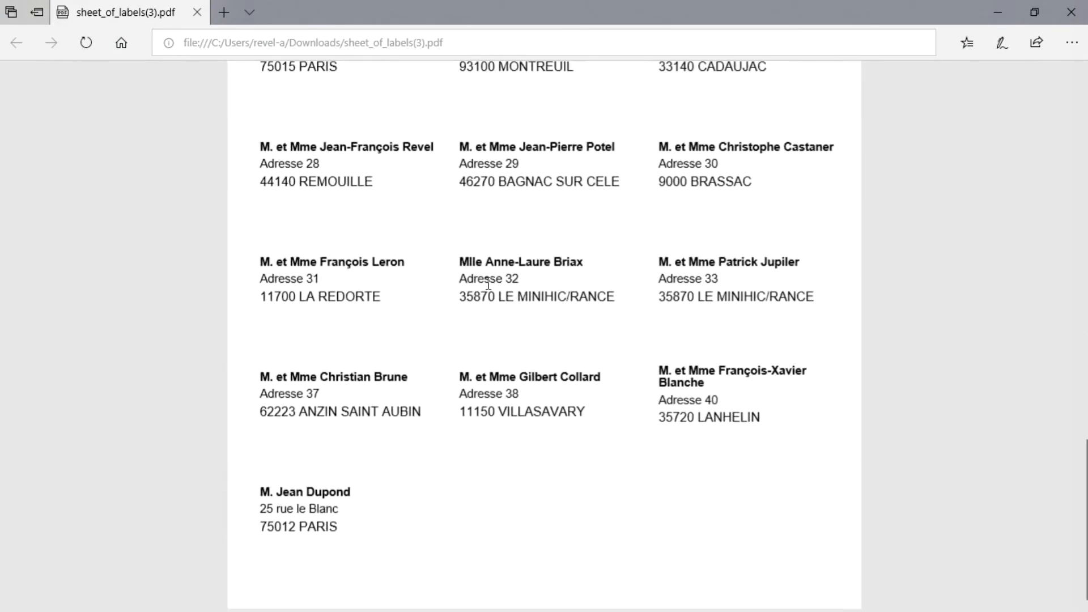
pyautogui.scroll(15, 493, 276)
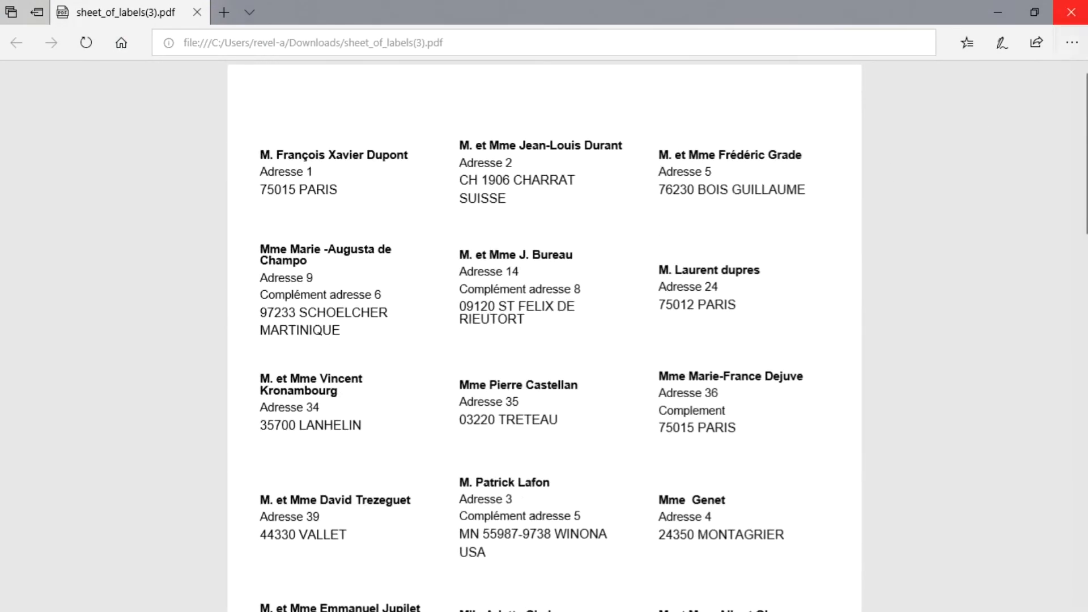
pyautogui.click(1072, 12)
# Open the event search and examine the event types offered as a filter.
pyautogui.scroll(-3, 154, 430)
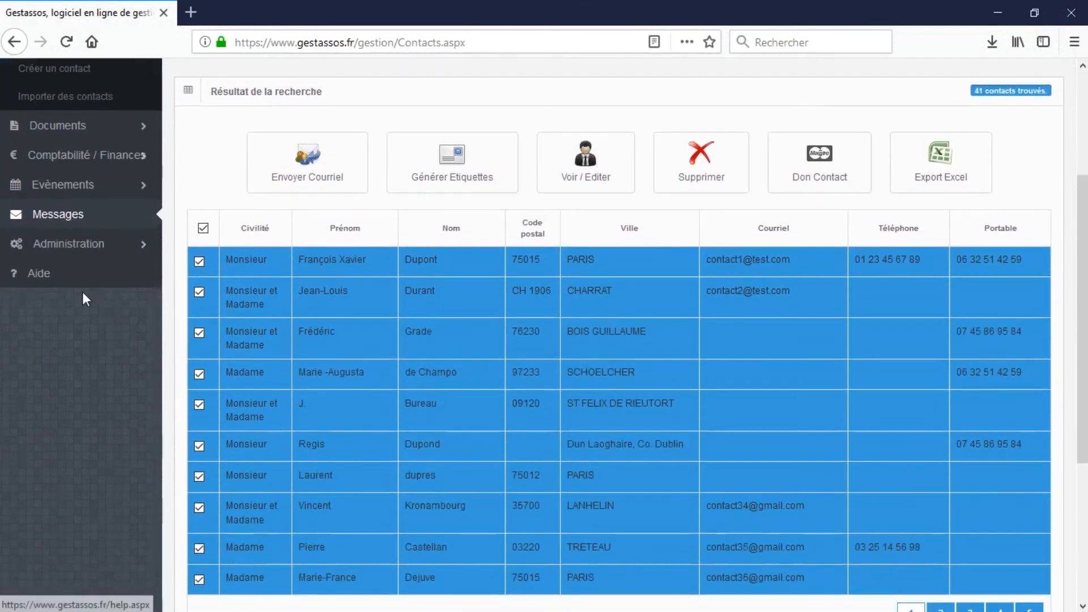
pyautogui.click(85, 190)
pyautogui.click(46, 130)
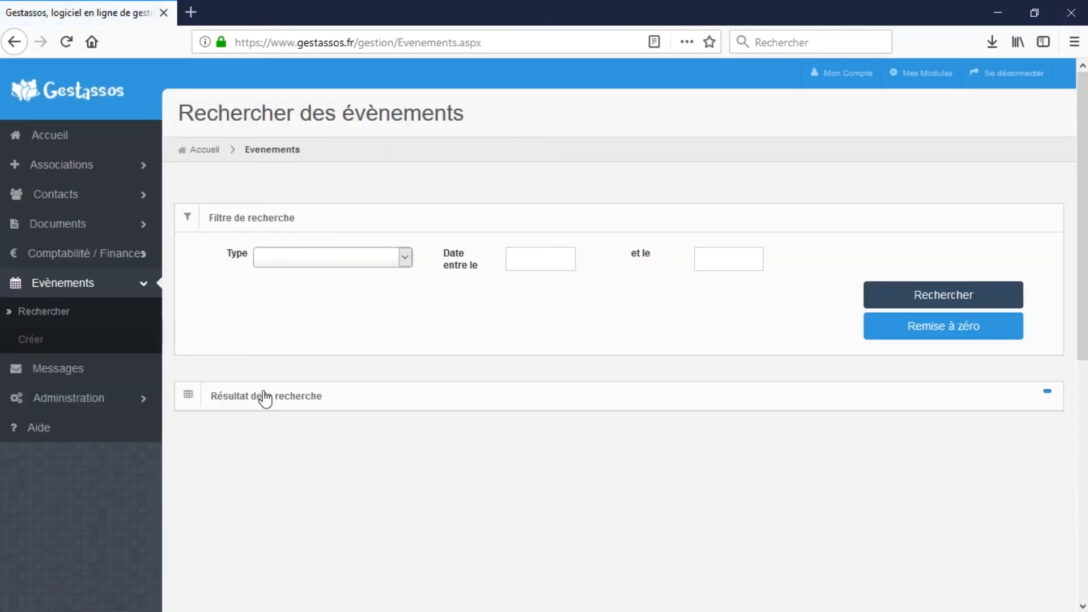
pyautogui.click(380, 257)
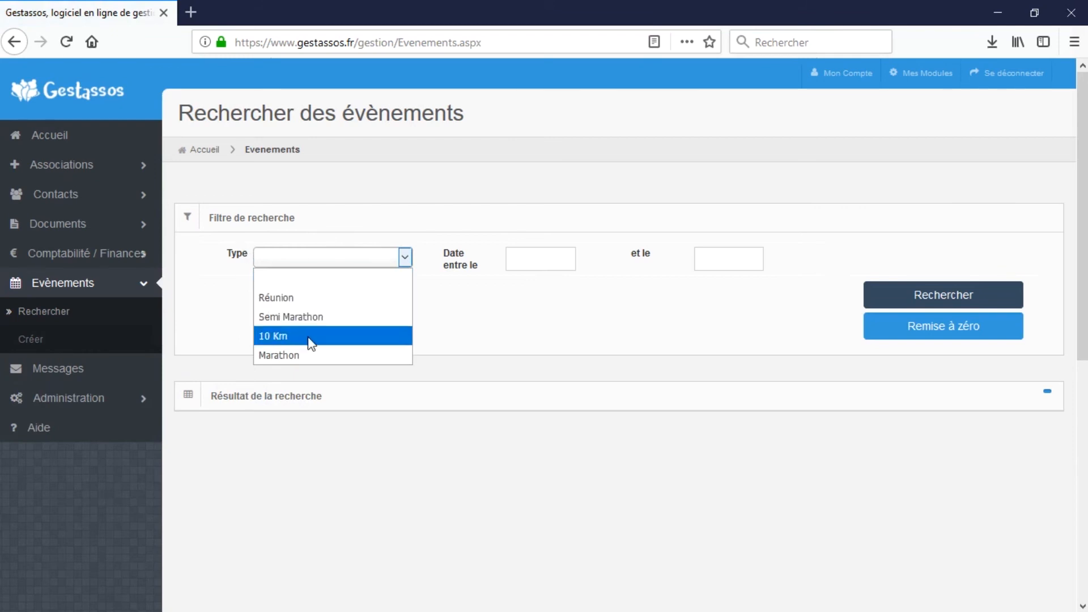
pyautogui.click(491, 346)
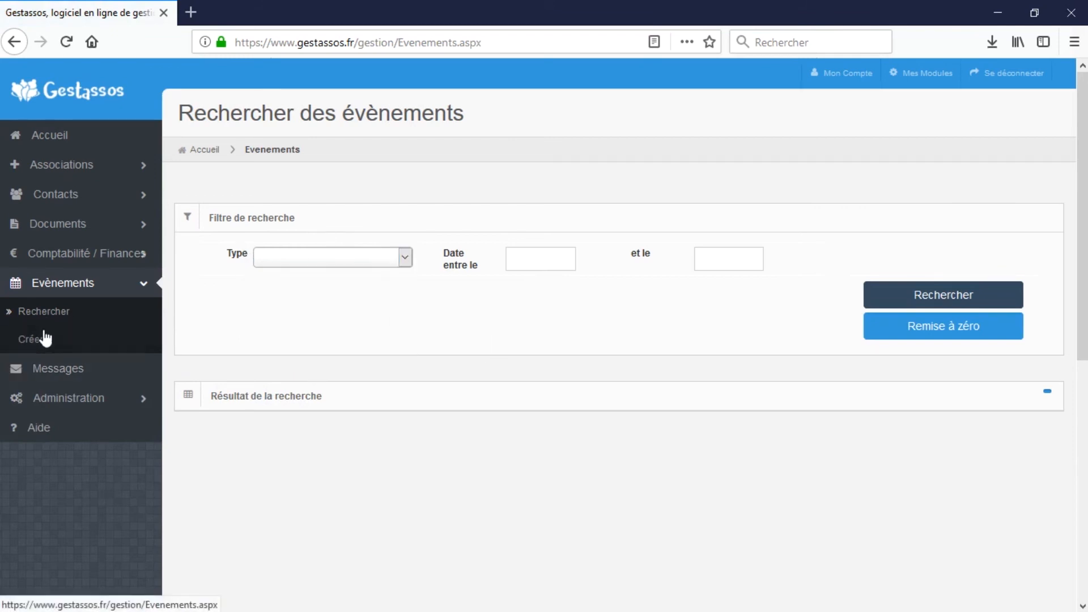
# Start a new event and check the event types available for it.
pyautogui.click(42, 349)
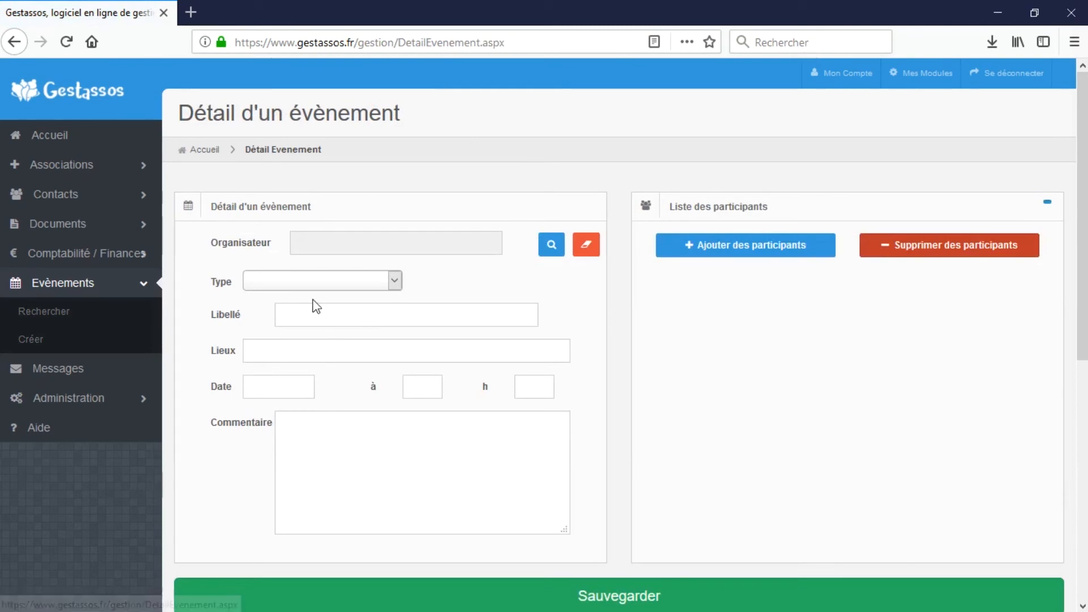
pyautogui.click(314, 283)
pyautogui.click(507, 293)
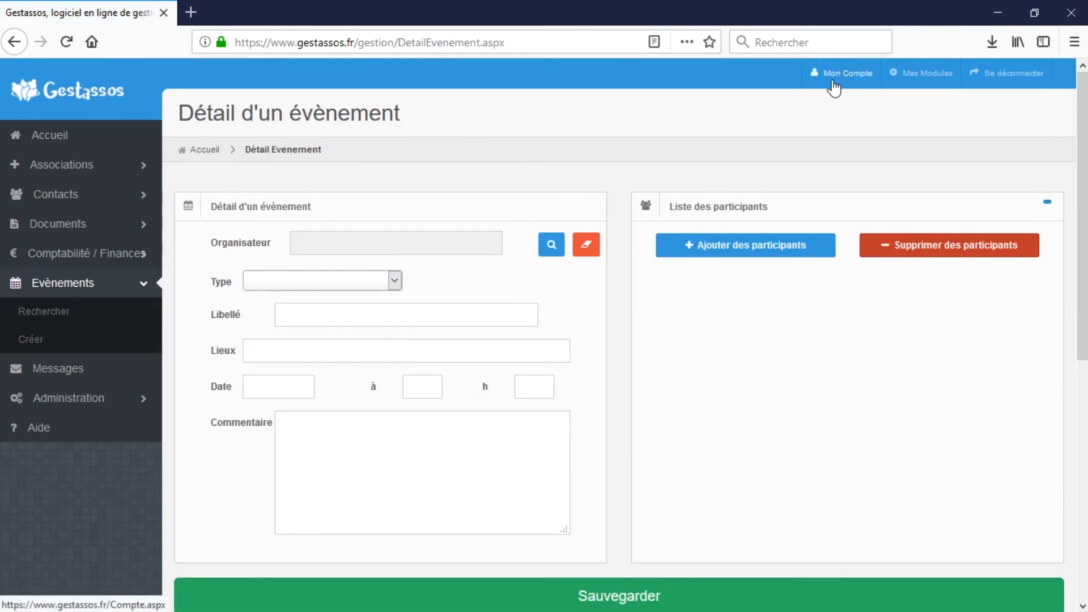
# Review the paid modules available for subscription, and look through the account's personal settings and user accounts.
pyautogui.click(926, 81)
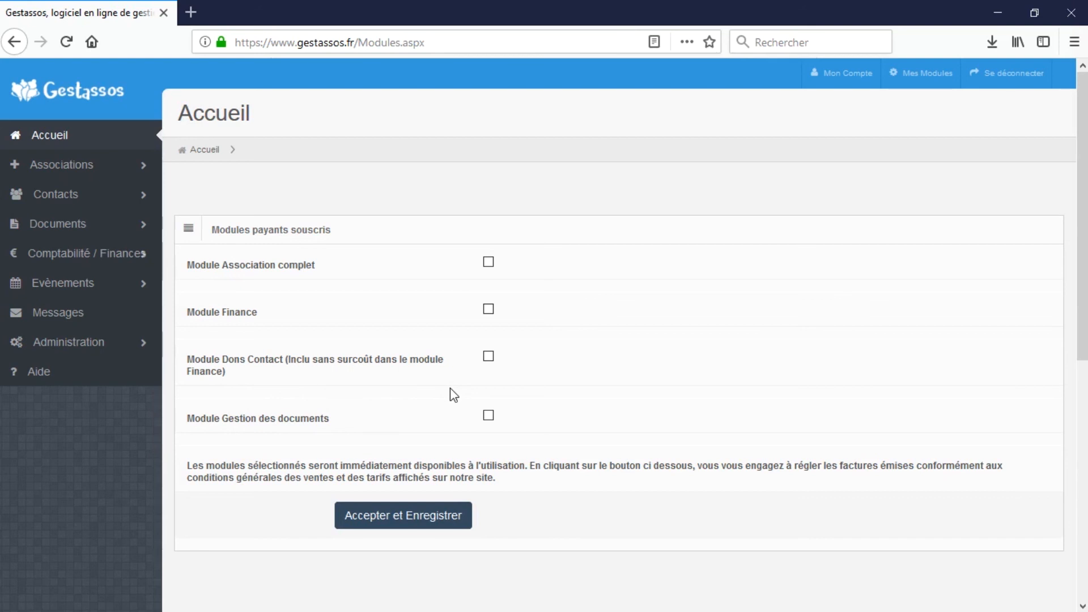
pyautogui.click(836, 82)
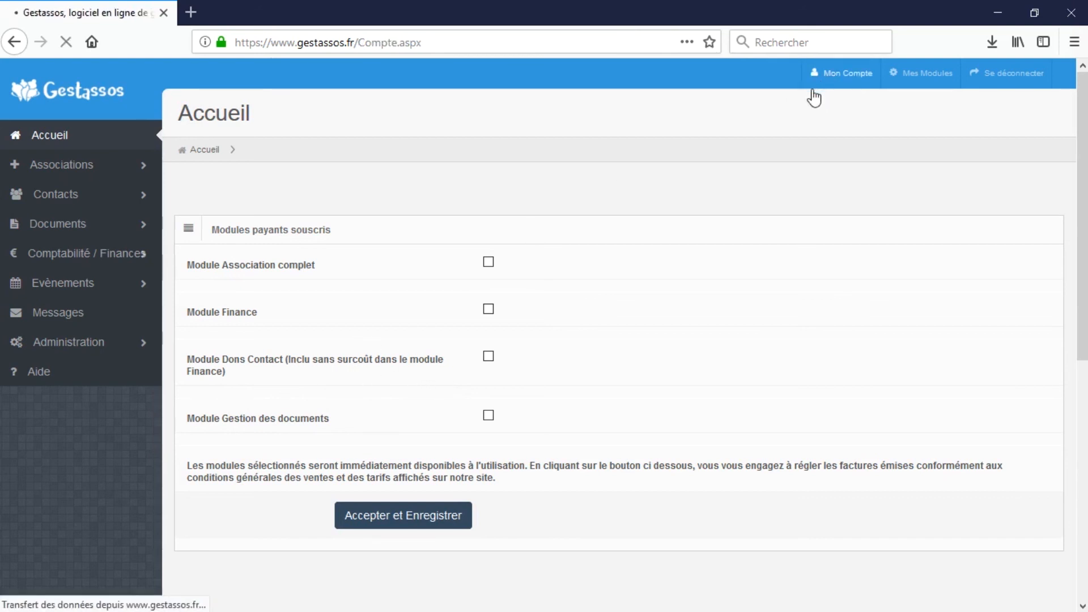
pyautogui.scroll(-6, 482, 468)
pyautogui.scroll(-1, 482, 468)
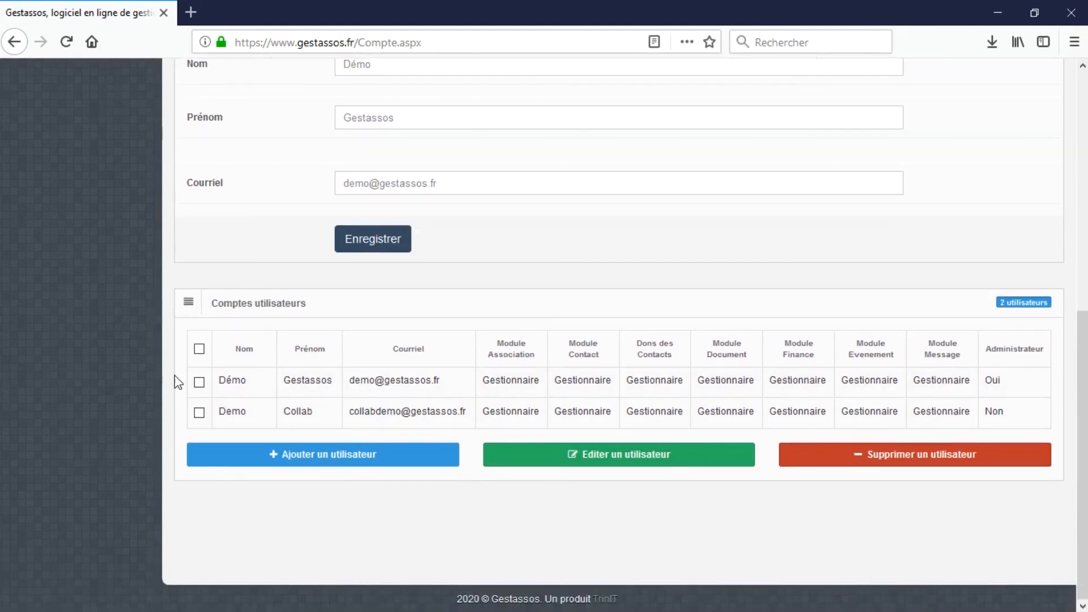
pyautogui.scroll(6, 724, 376)
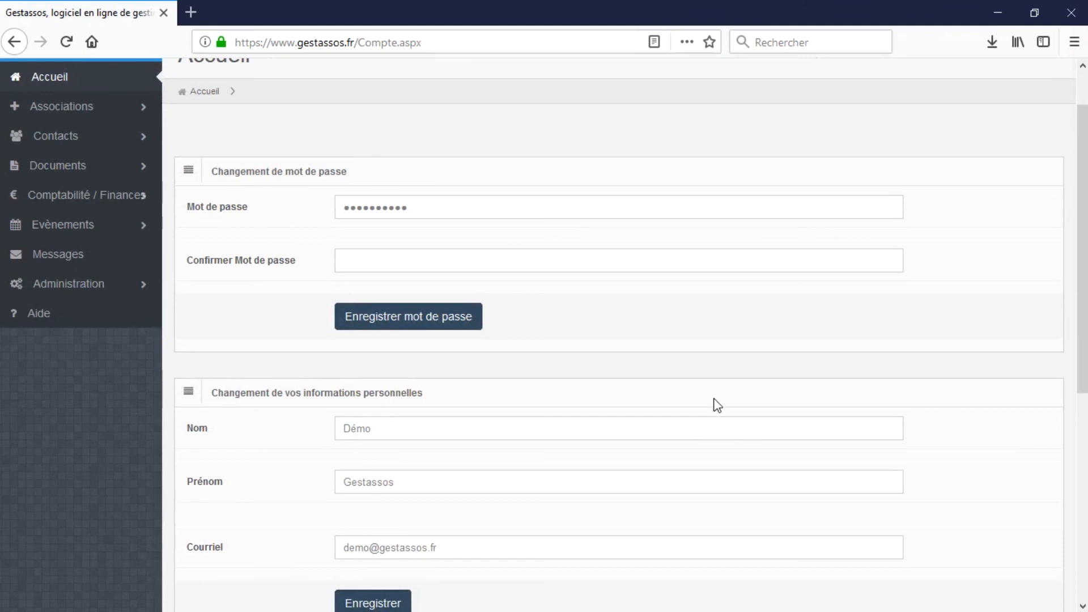
pyautogui.scroll(1, 620, 420)
# Return to the home page and dismiss the alert about the paid modules' trial period.
pyautogui.click(46, 141)
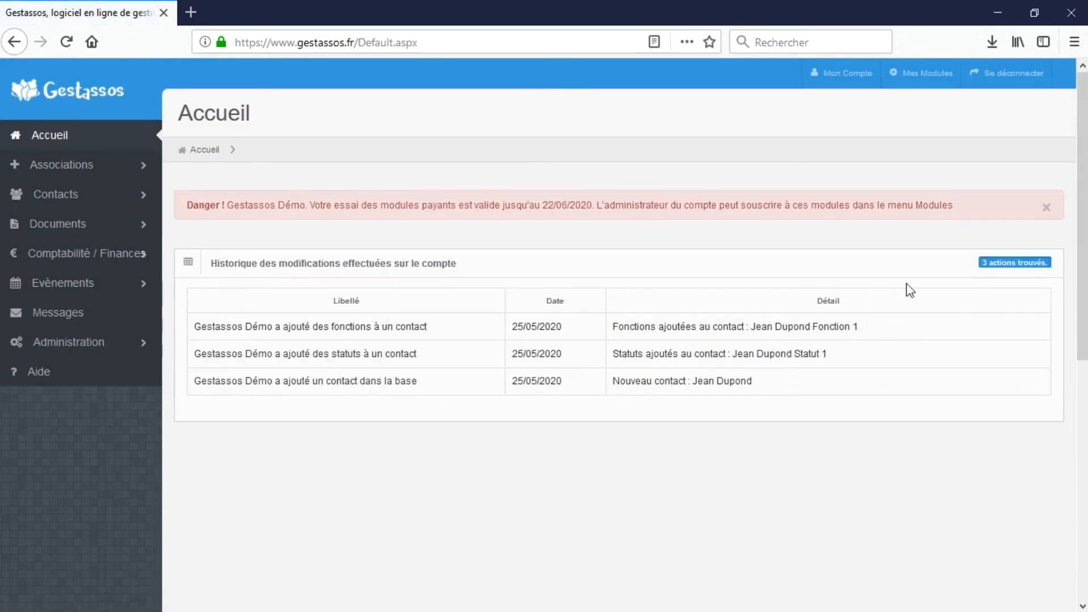
pyautogui.click(1045, 215)
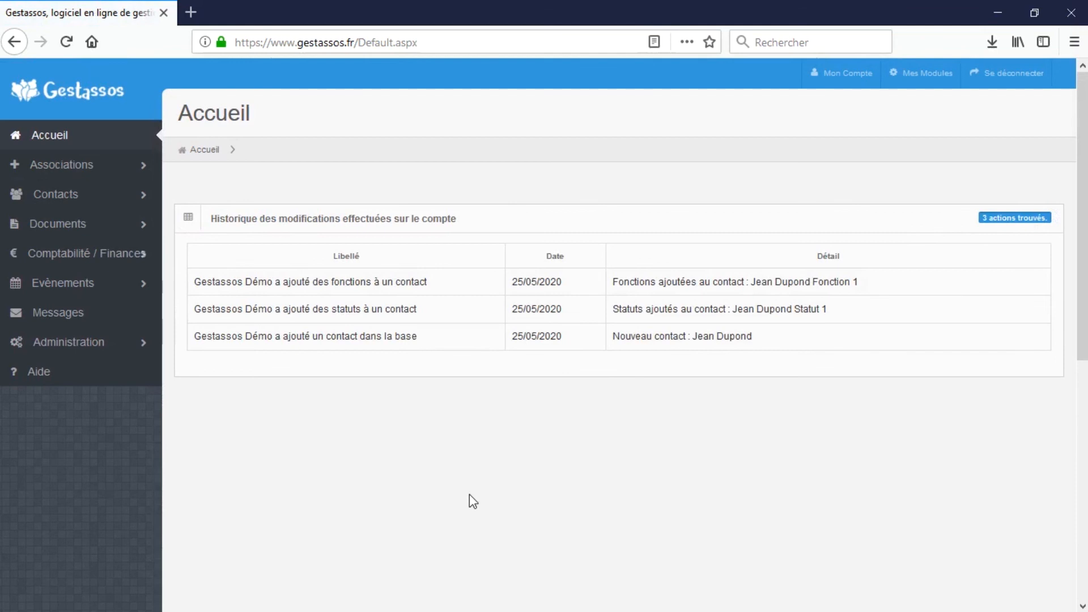